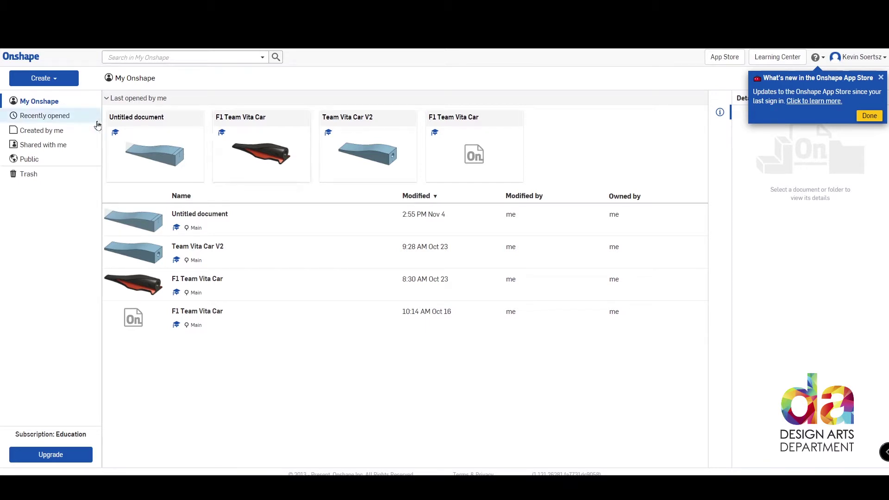
# Create a new document named "Team Vita F1 Car".
pyautogui.click(54, 80)
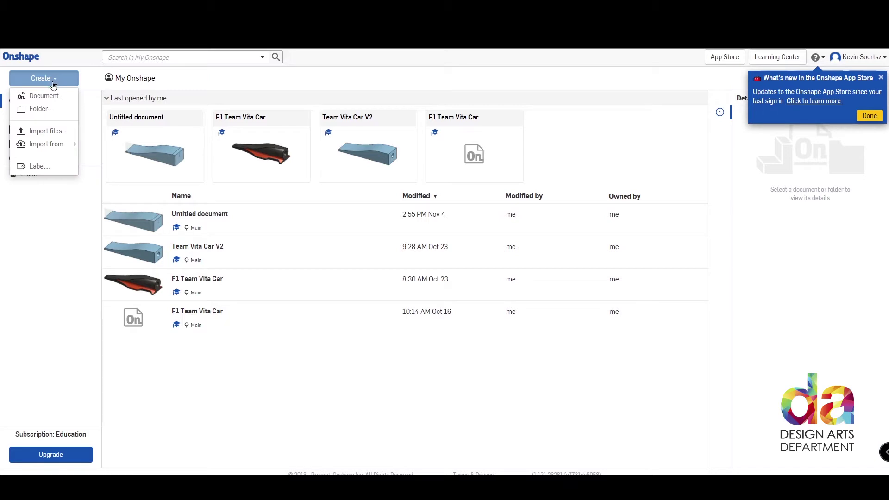
pyautogui.click(50, 98)
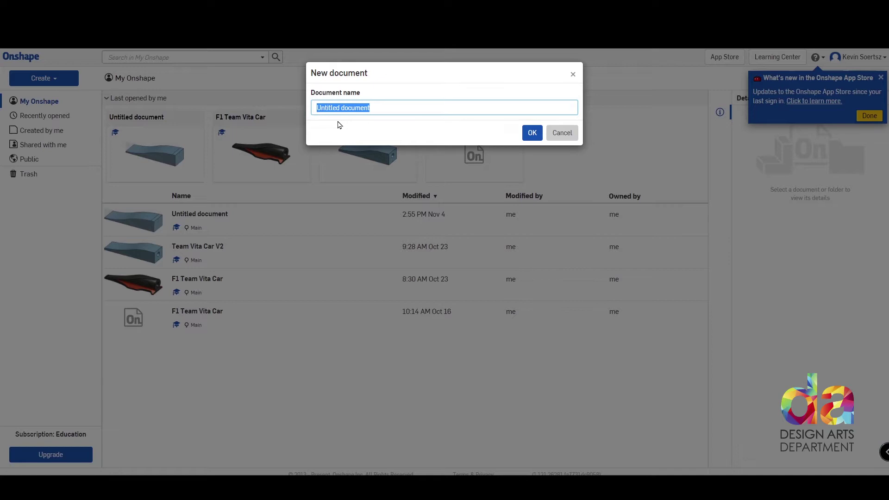
pyautogui.write('Team Vita F1')
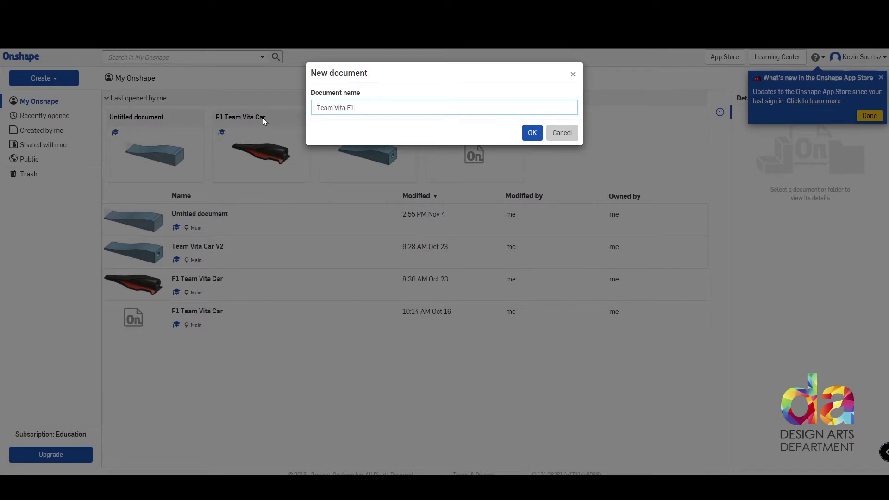
pyautogui.write(' Car')
pyautogui.click(531, 133)
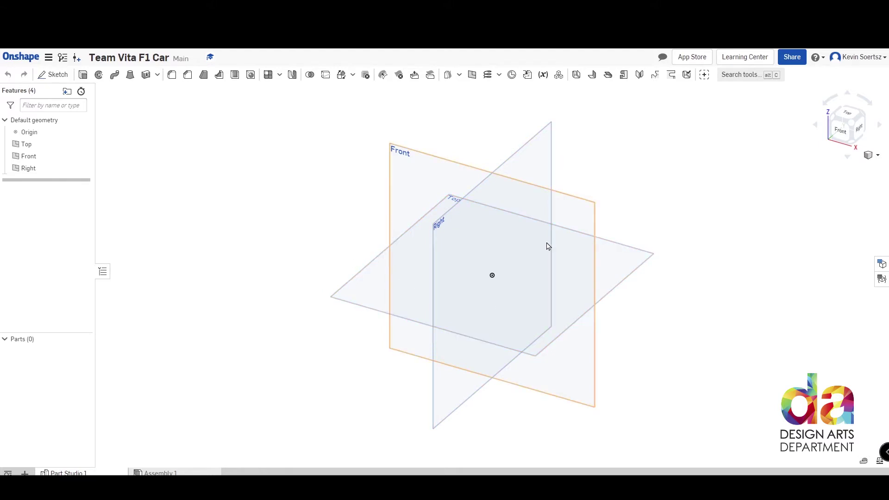
pyautogui.moveTo(851, 146); pyautogui.dragTo(718, 351)
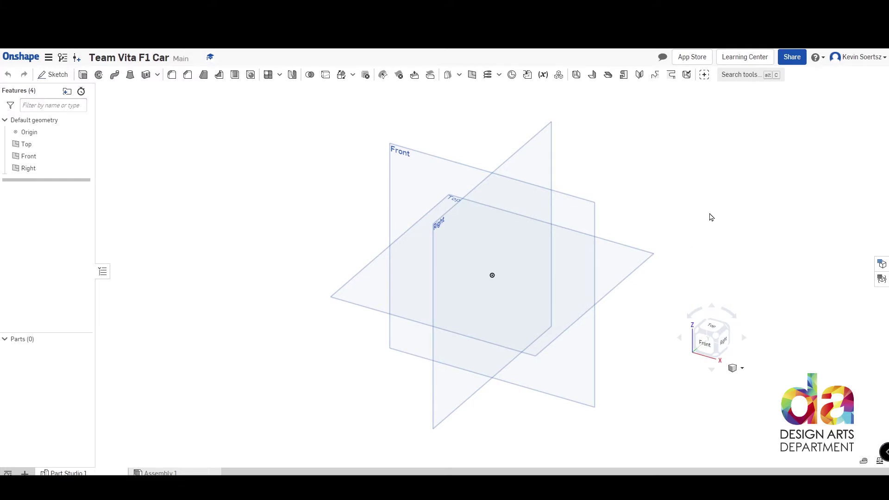
pyautogui.moveTo(713, 218); pyautogui.dragTo(697, 286, button='right')
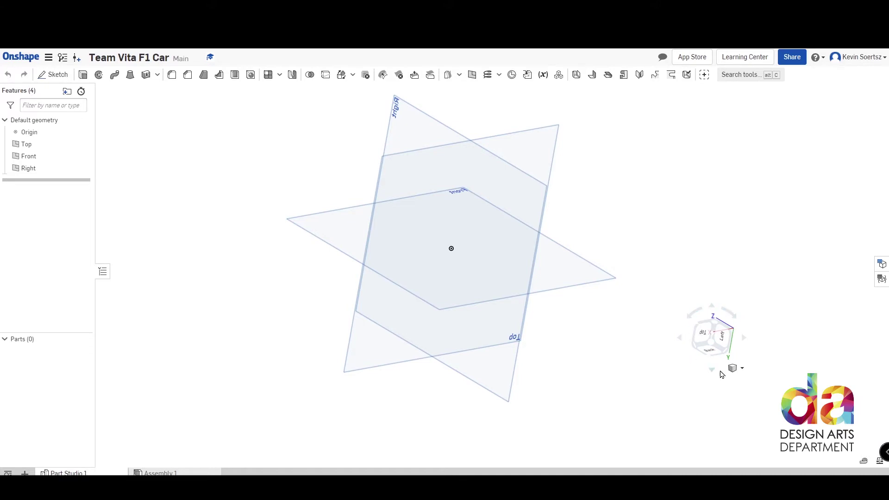
pyautogui.click(712, 348)
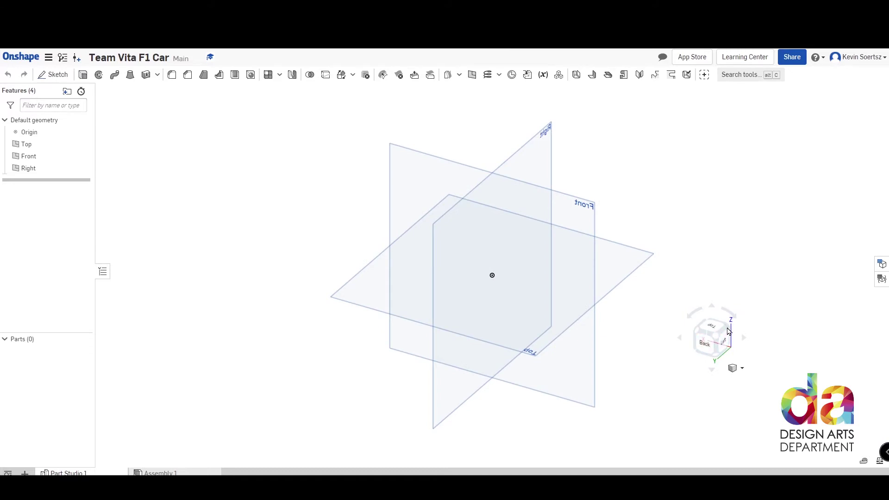
pyautogui.click(728, 332)
pyautogui.click(728, 332)
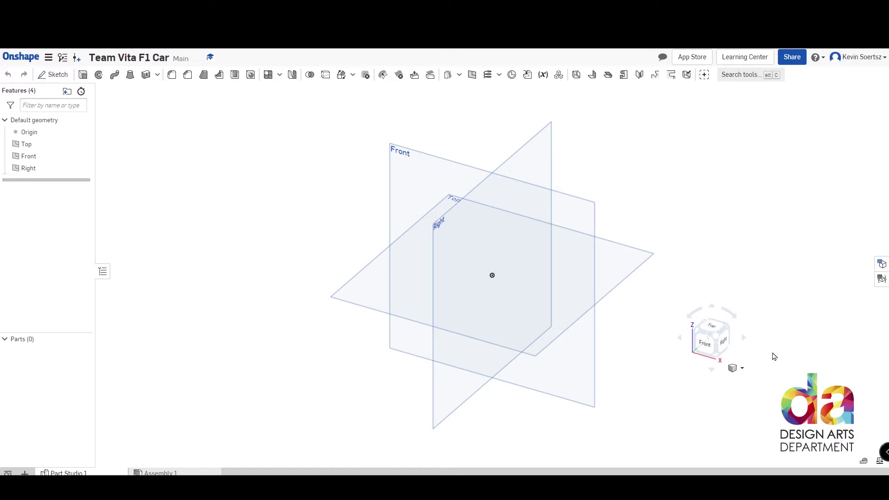
pyautogui.click(739, 374)
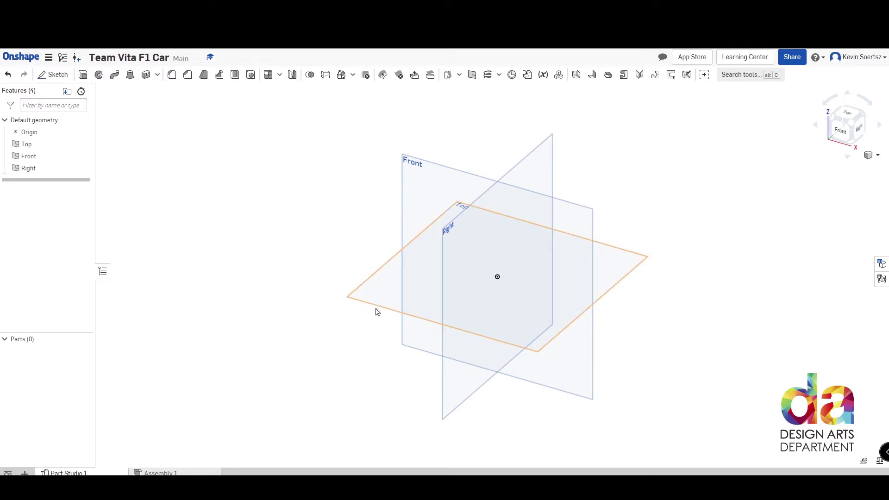
# Start a sketch on the Top plane and draw a center point rectangle about 258 by 95 mm centred on the origin.
pyautogui.click(55, 76)
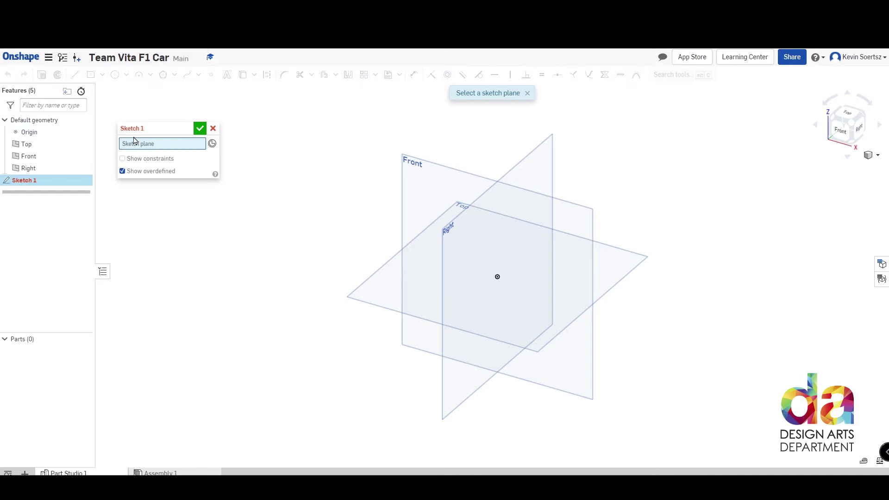
pyautogui.moveTo(149, 128)
pyautogui.mouseDown()
pyautogui.moveTo(261, 187)
pyautogui.moveTo(217, 171)
pyautogui.mouseUp()
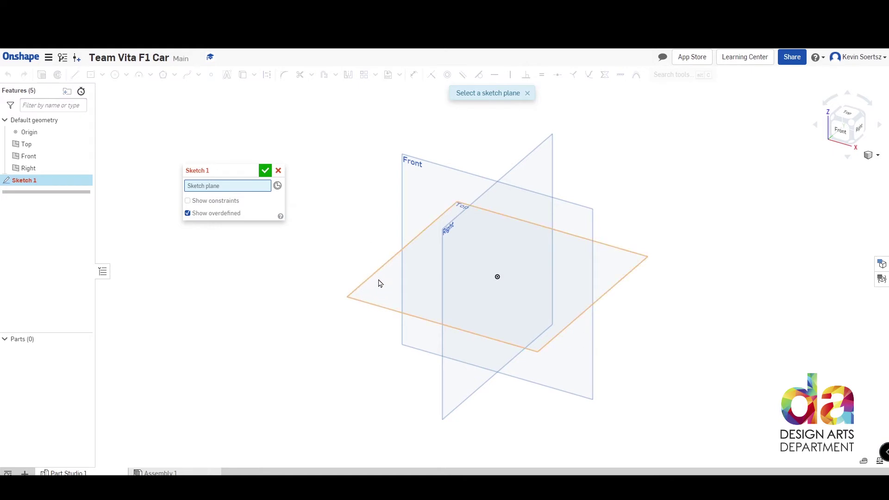
pyautogui.click(377, 289)
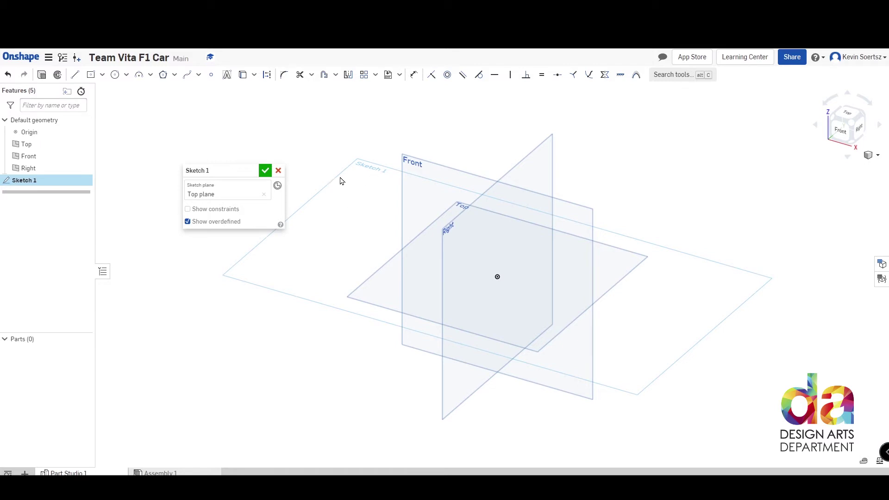
pyautogui.moveTo(233, 172); pyautogui.dragTo(175, 153)
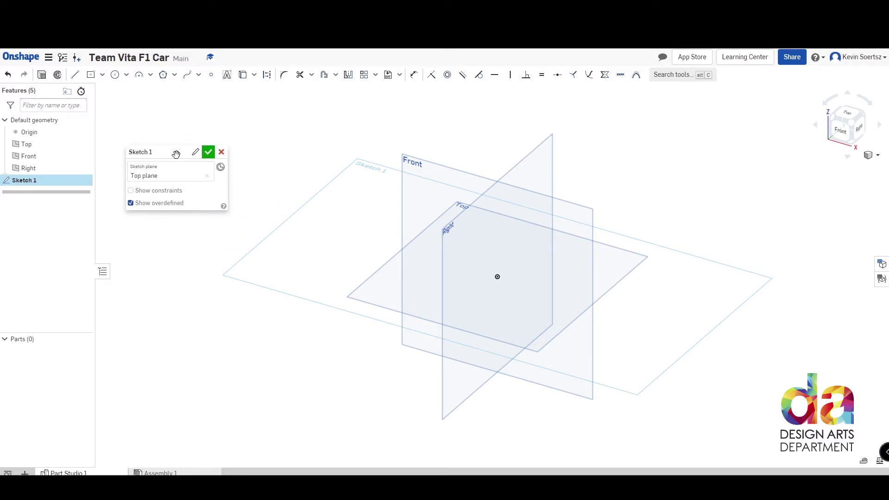
pyautogui.click(103, 75)
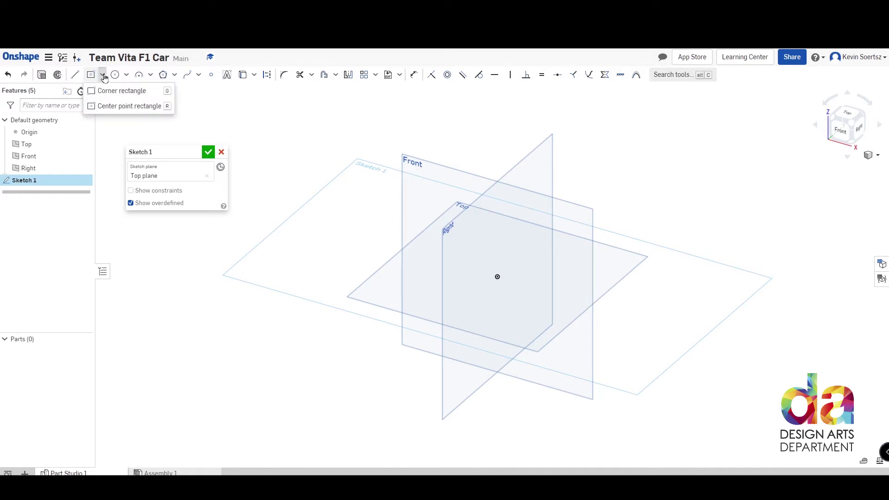
pyautogui.click(112, 107)
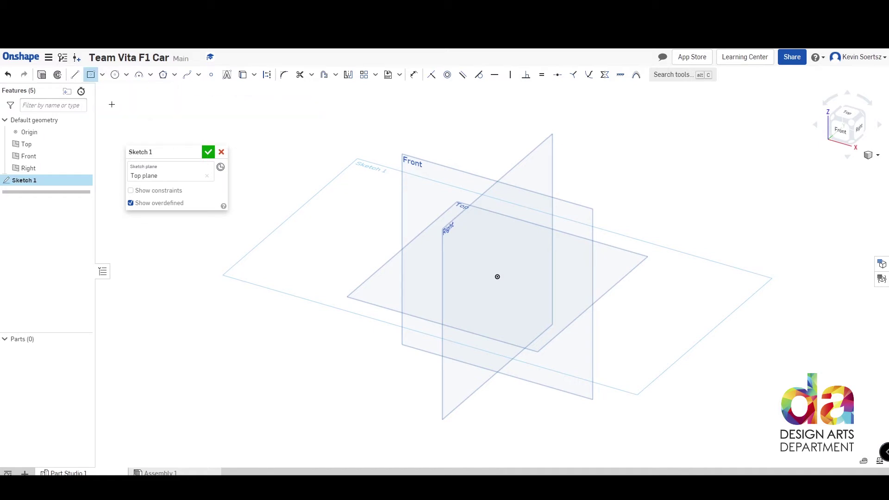
pyautogui.click(497, 277)
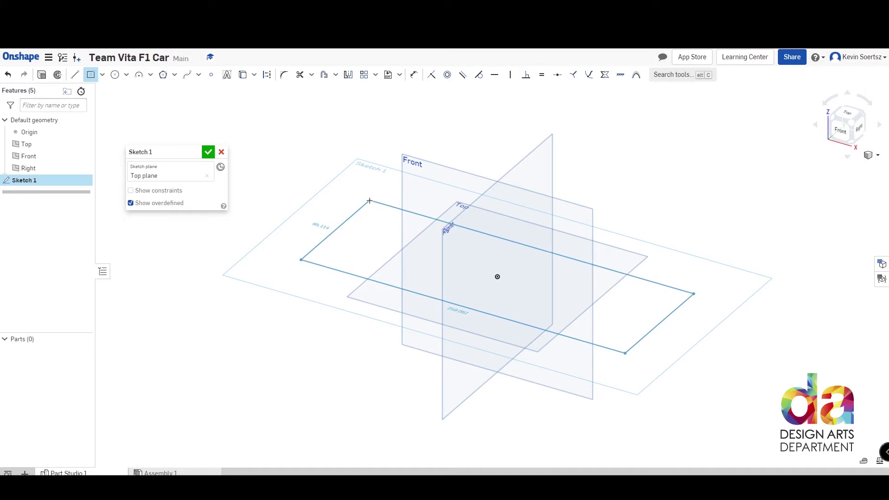
pyautogui.click(369, 201)
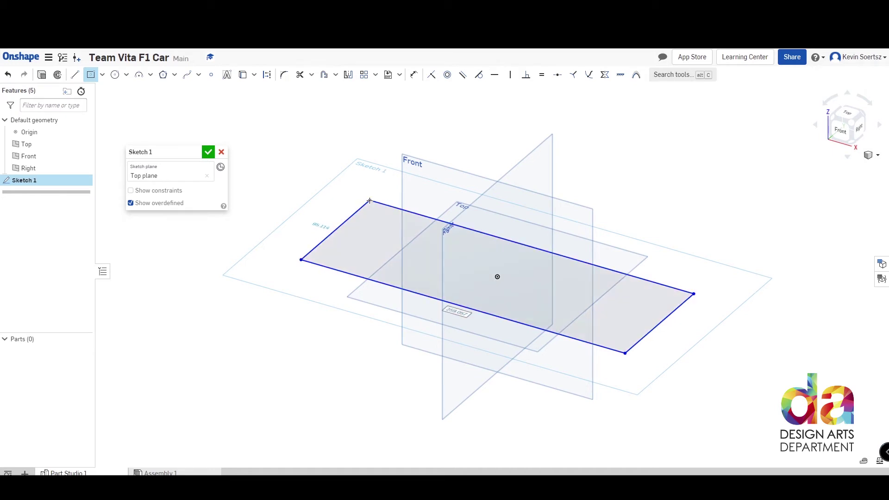
# Set the rectangle's length to 233 mm and its width to 65 mm, and finish the sketch.
pyautogui.doubleClick(454, 310)
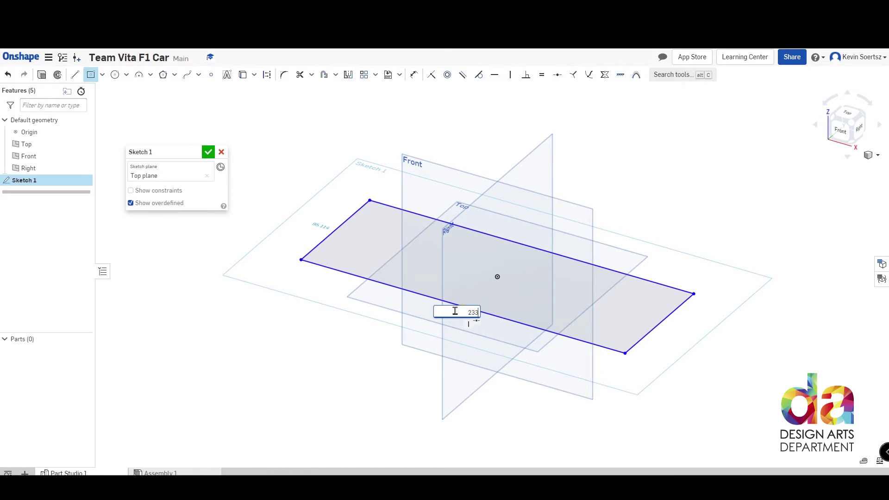
pyautogui.write('233mm')
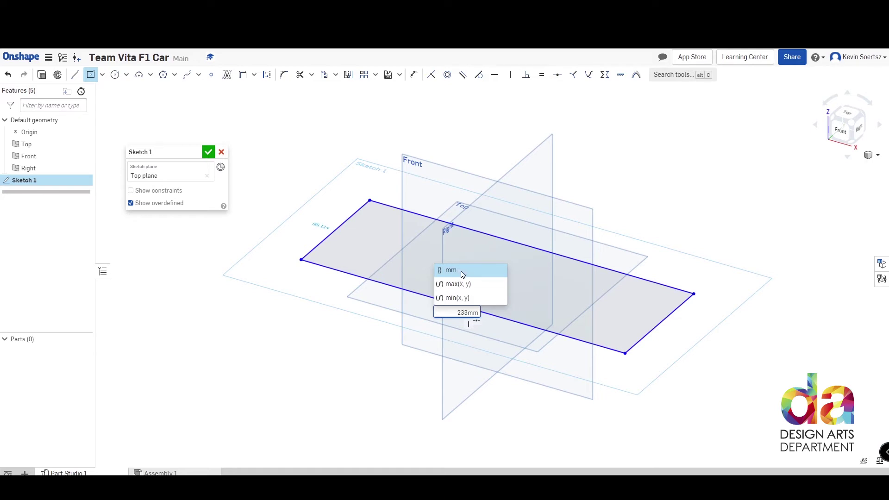
pyautogui.click(461, 271)
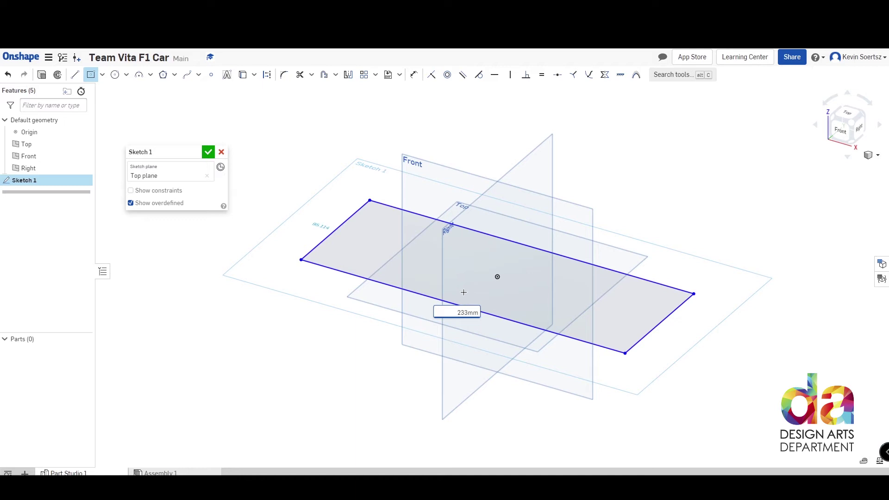
pyautogui.press('Return')
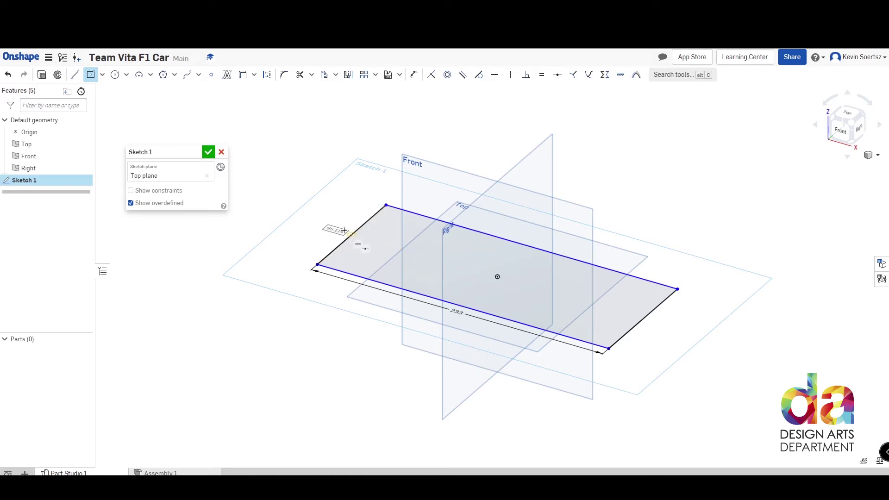
pyautogui.doubleClick(345, 230)
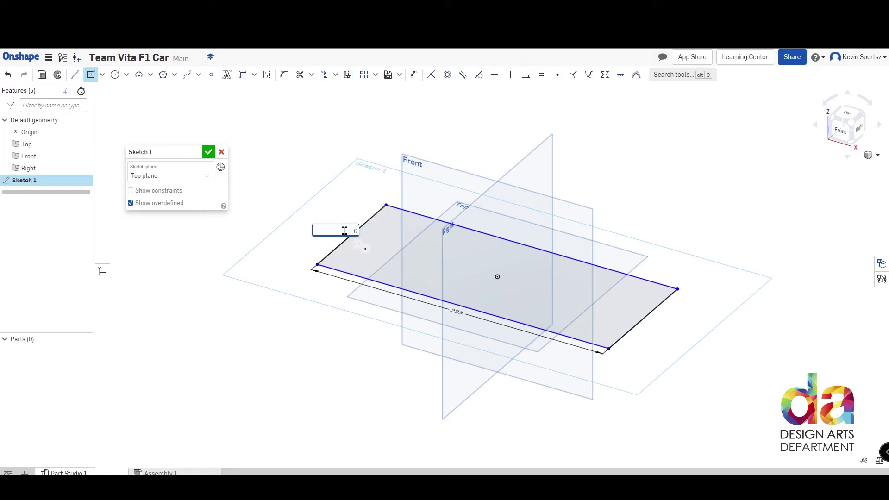
pyautogui.write('65mm')
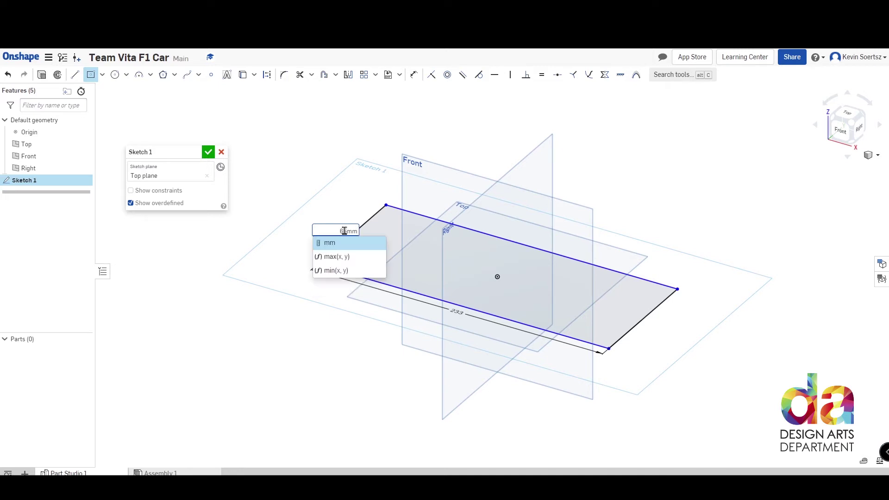
pyautogui.click(343, 243)
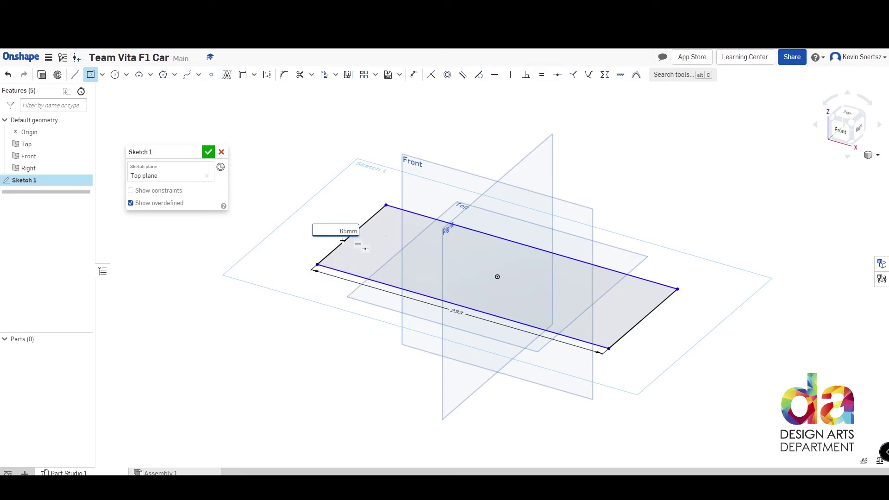
pyautogui.press('Return')
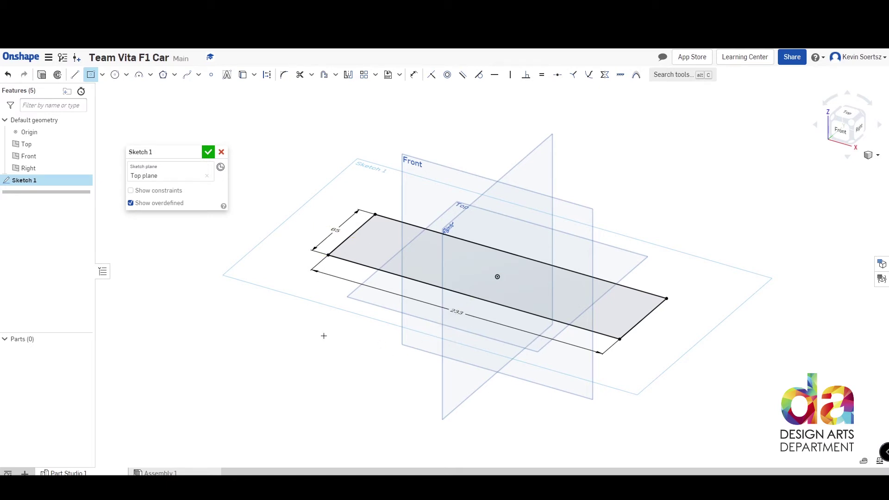
pyautogui.moveTo(179, 153); pyautogui.dragTo(262, 151)
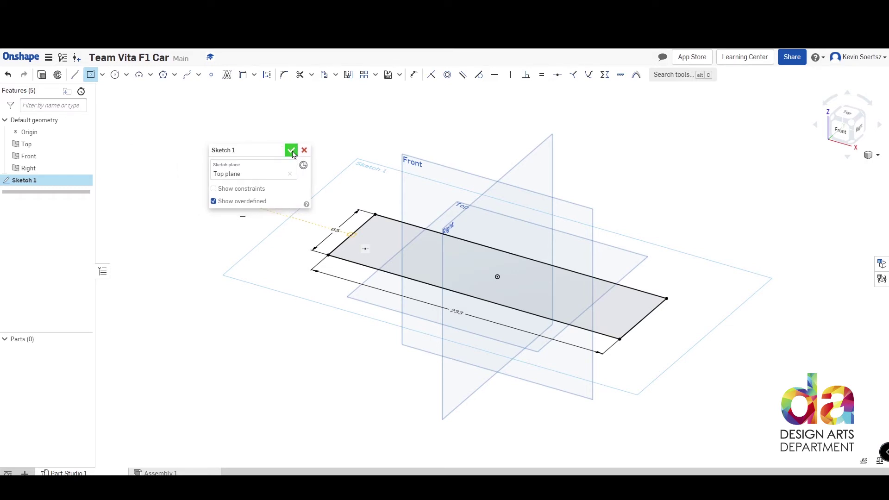
pyautogui.click(290, 151)
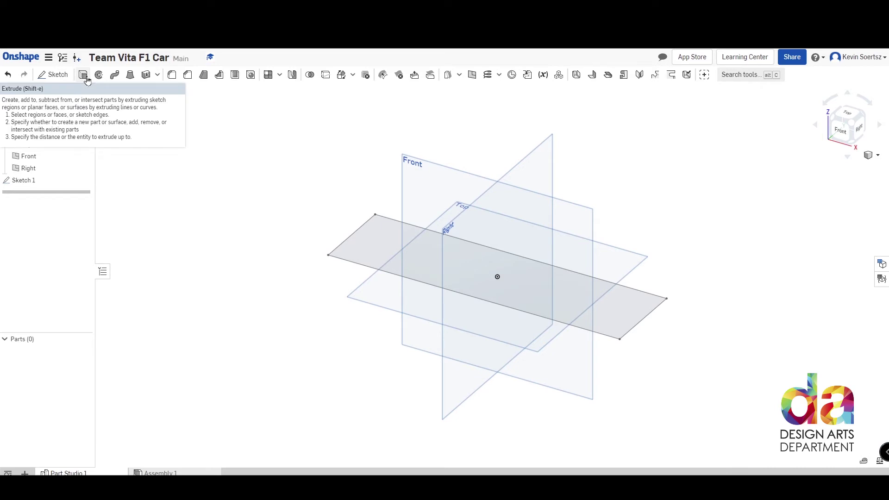
# Extrude the rectangle upward as a new solid with a blind depth of 50 mm.
pyautogui.click(84, 75)
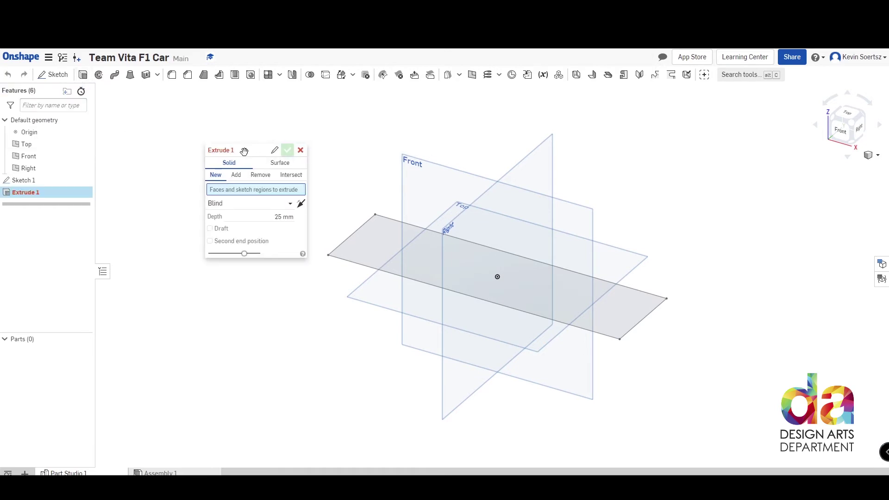
pyautogui.moveTo(223, 154); pyautogui.dragTo(179, 178)
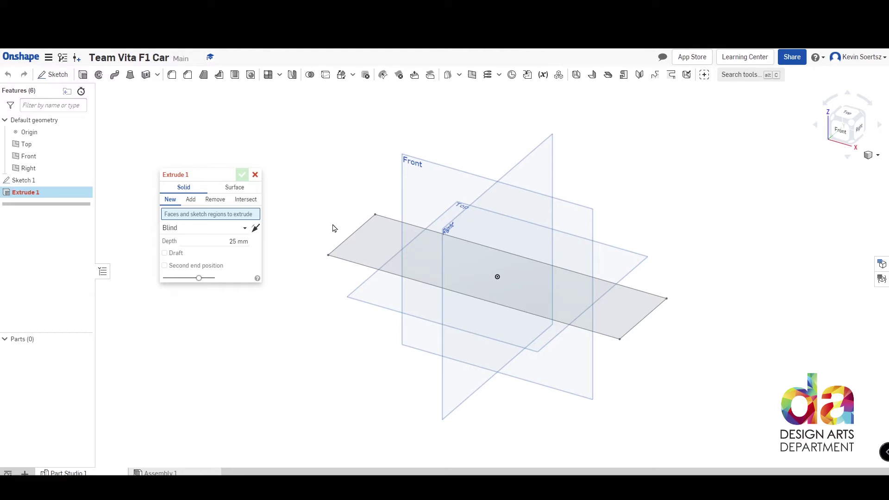
pyautogui.click(374, 244)
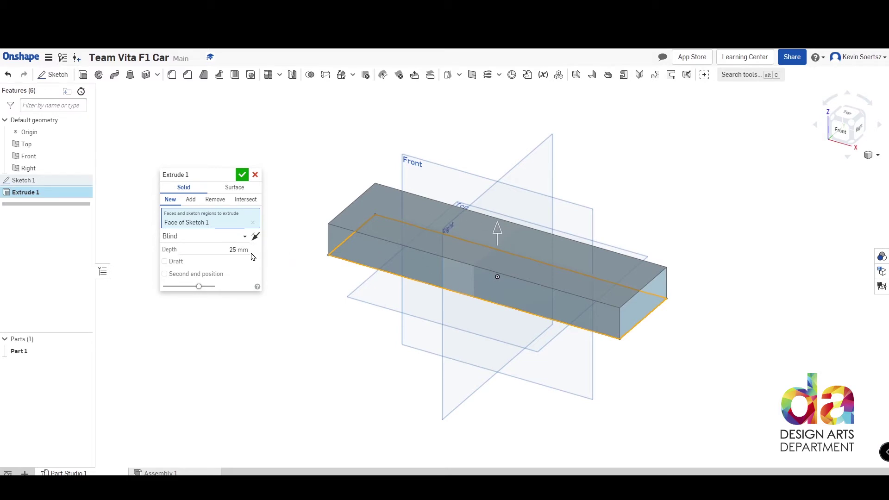
pyautogui.click(236, 250)
pyautogui.write('50mm')
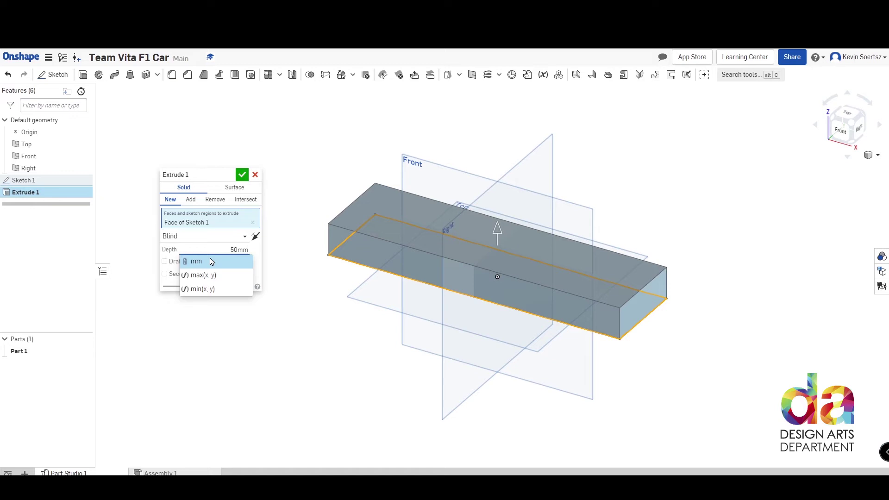
pyautogui.click(207, 262)
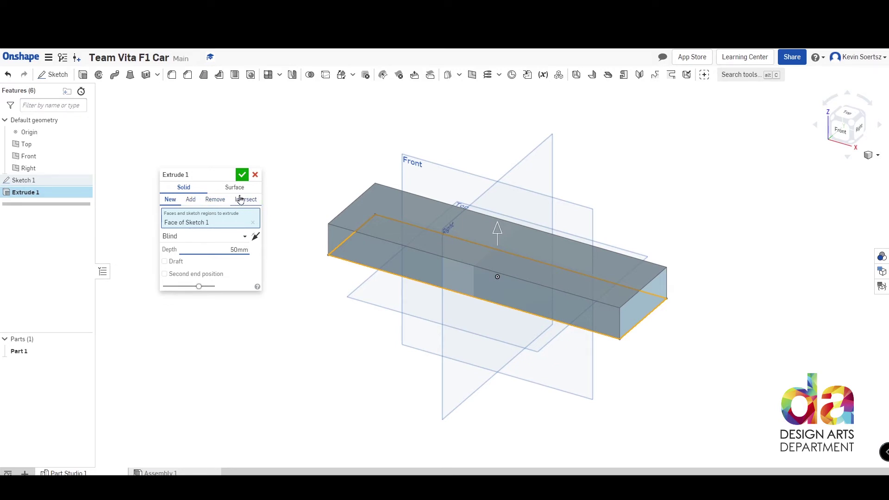
pyautogui.click(242, 175)
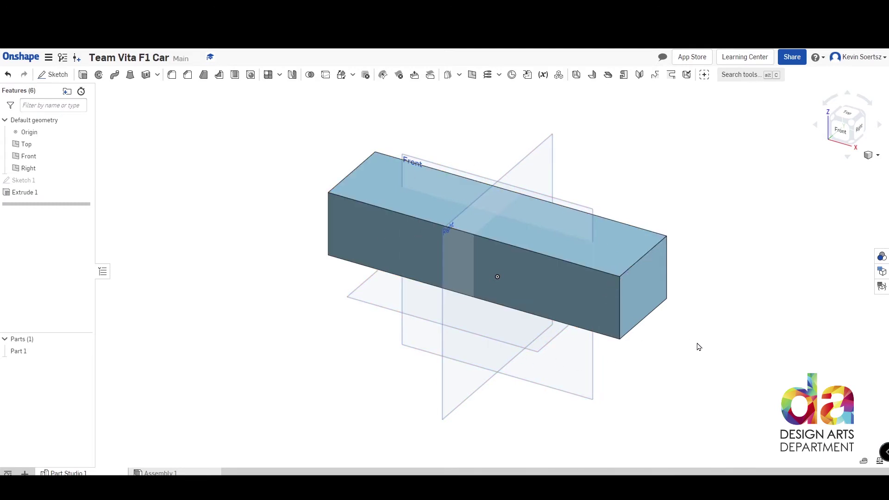
pyautogui.moveTo(771, 215); pyautogui.dragTo(737, 309, button='right')
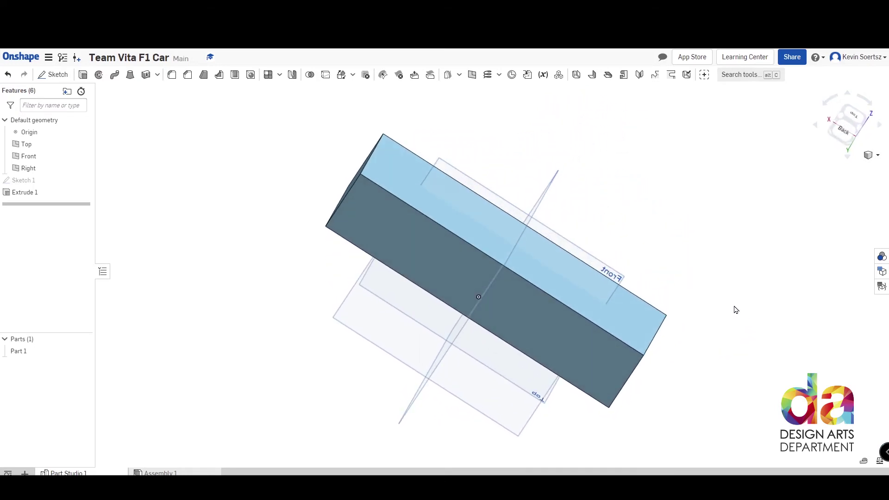
pyautogui.click(842, 121)
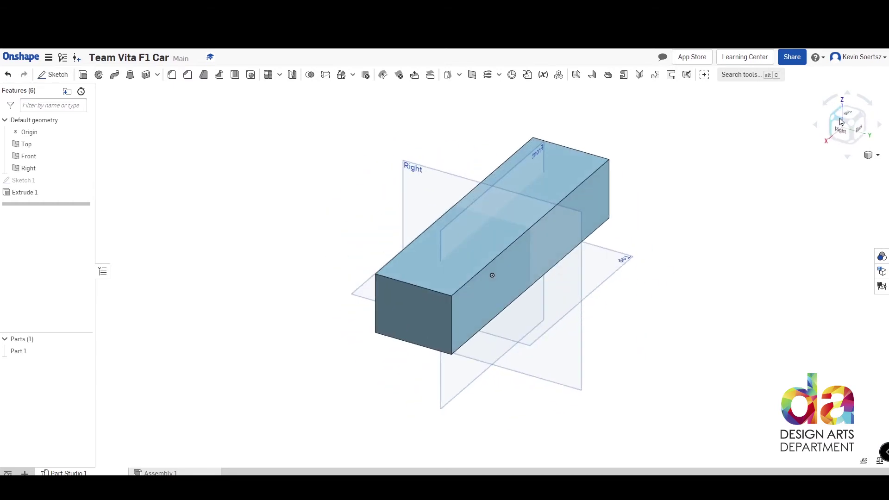
# Edit the block's base sketch and set the rectangle's length to 433 mm.
pyautogui.click(834, 122)
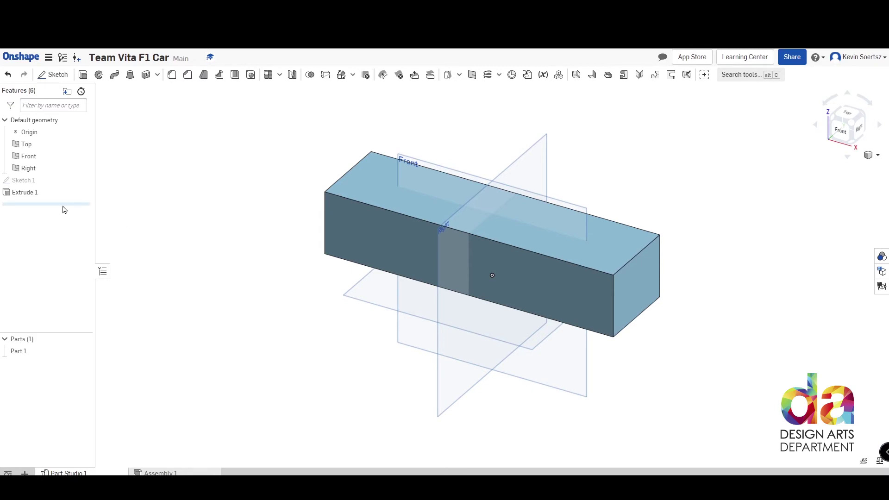
pyautogui.rightClick(32, 185)
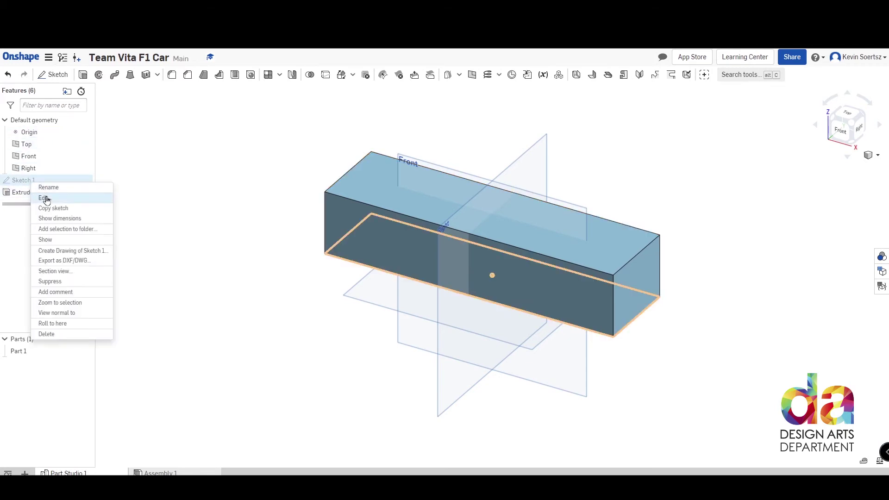
pyautogui.click(46, 198)
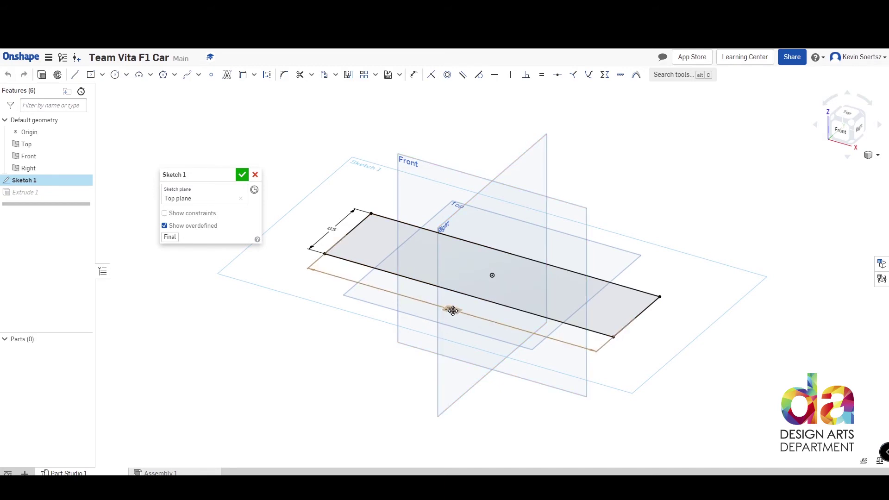
pyautogui.doubleClick(453, 310)
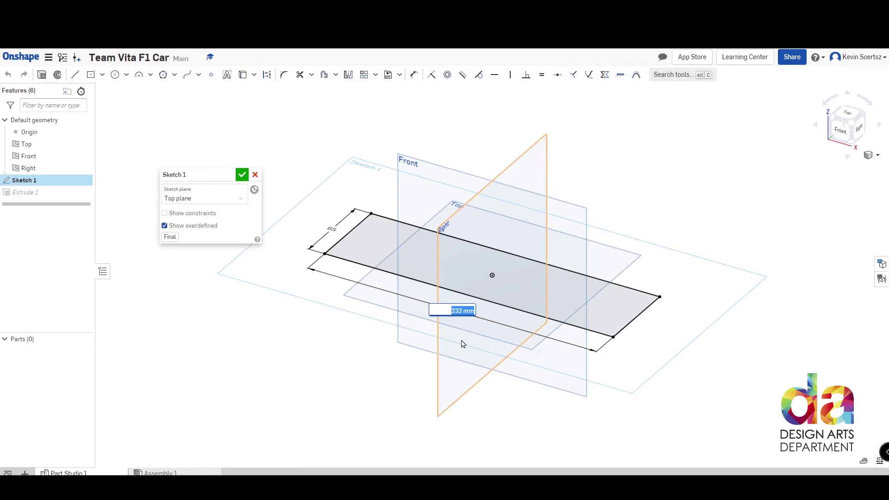
pyautogui.press('BackSpace')
pyautogui.write('433mm')
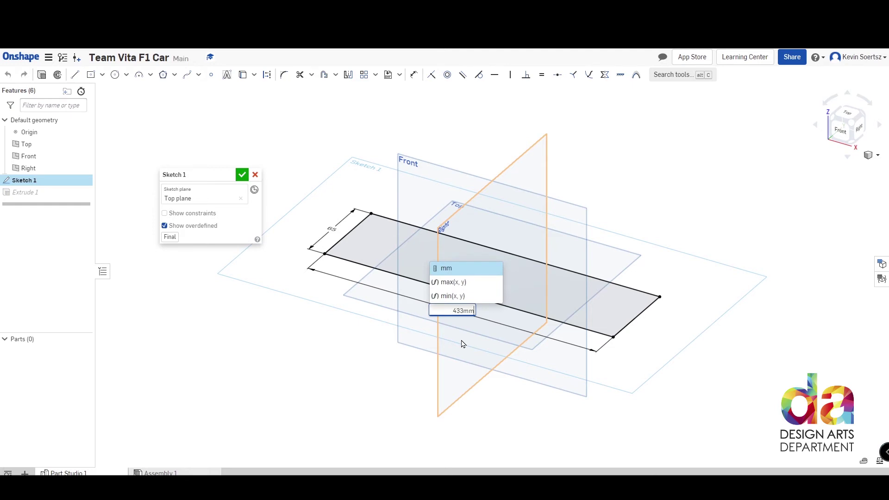
pyautogui.press('Escape')
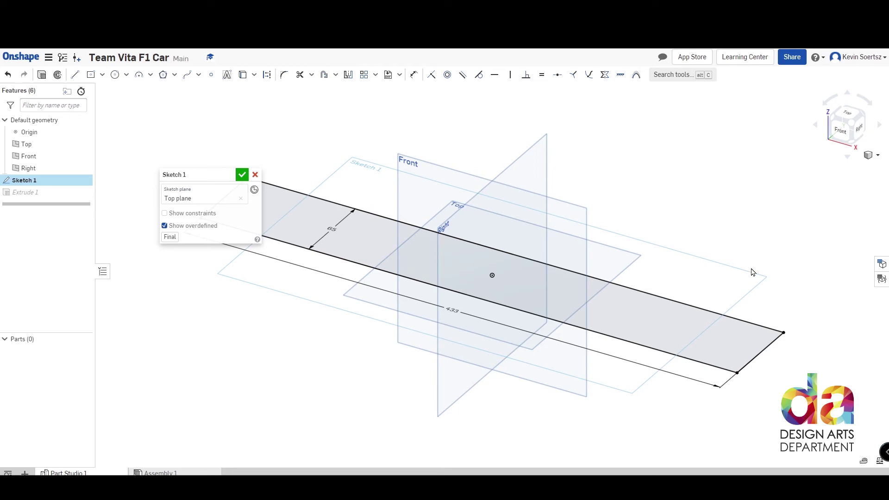
# Undo the last change to the rectangle's length and finish editing the base sketch.
pyautogui.moveTo(807, 245)
pyautogui.mouseDown(button='right')
pyautogui.moveTo(778, 261)
pyautogui.moveTo(720, 266)
pyautogui.mouseUp(button='right')
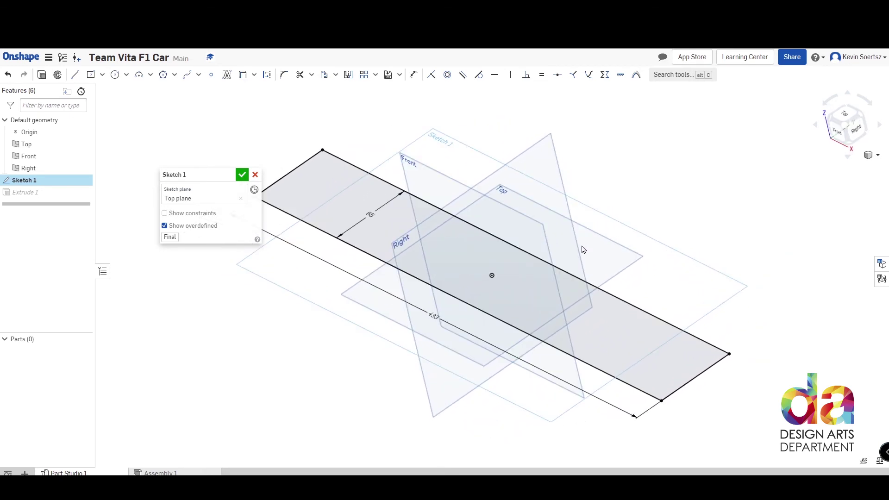
pyautogui.moveTo(619, 211)
pyautogui.mouseDown(button='right')
pyautogui.moveTo(656, 210)
pyautogui.moveTo(349, 185)
pyautogui.mouseUp(button='right')
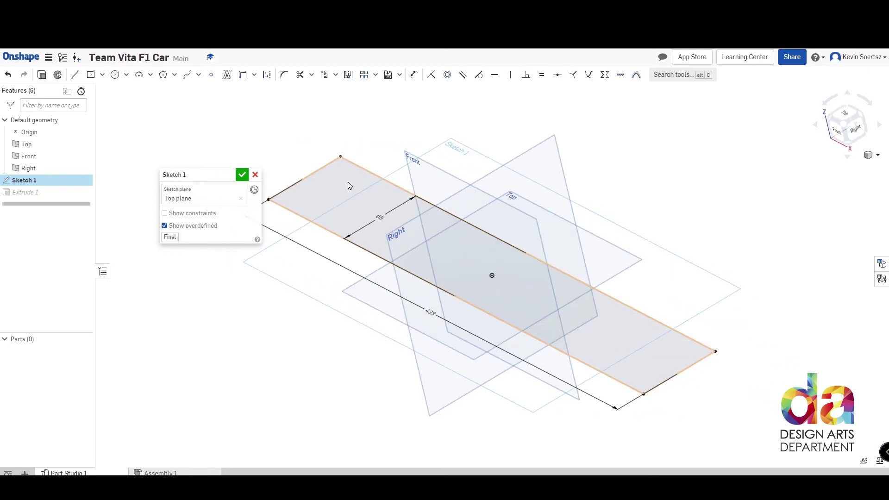
pyautogui.hotkey('ctrl', 'z')
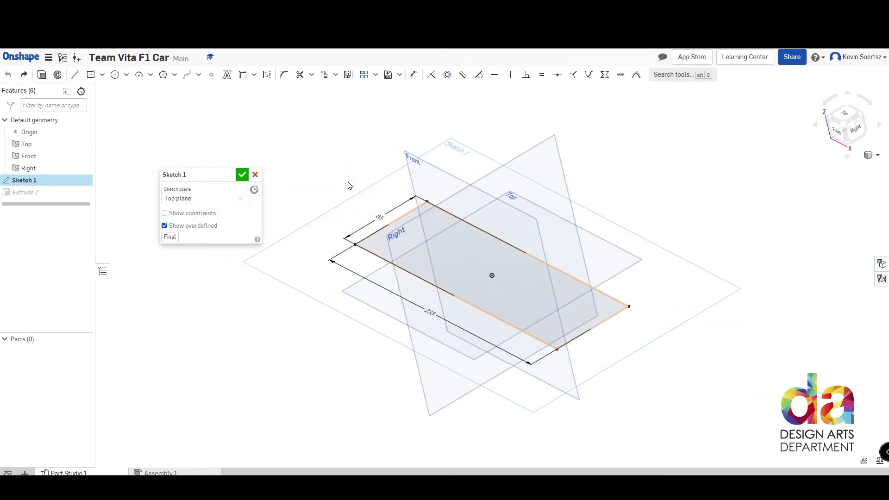
pyautogui.click(242, 176)
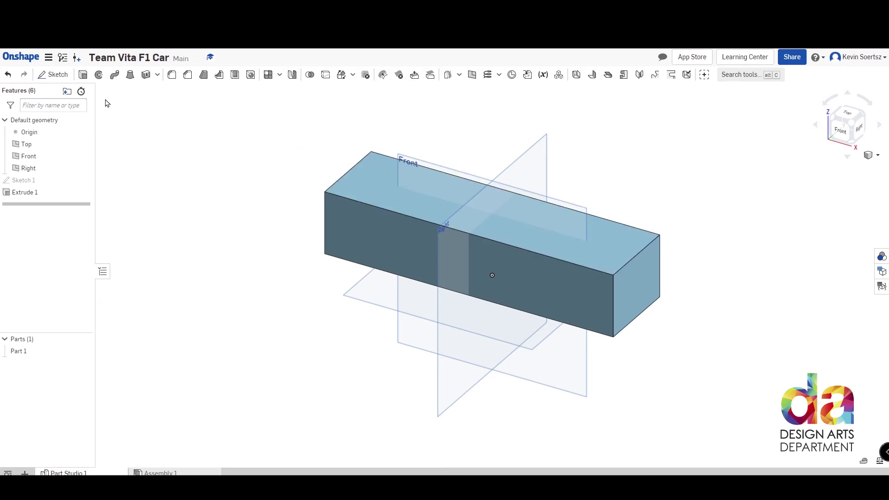
# Start a sketch on the block's right end face and draw a 21 mm vertical line down from the top edge's midpoint.
pyautogui.click(55, 75)
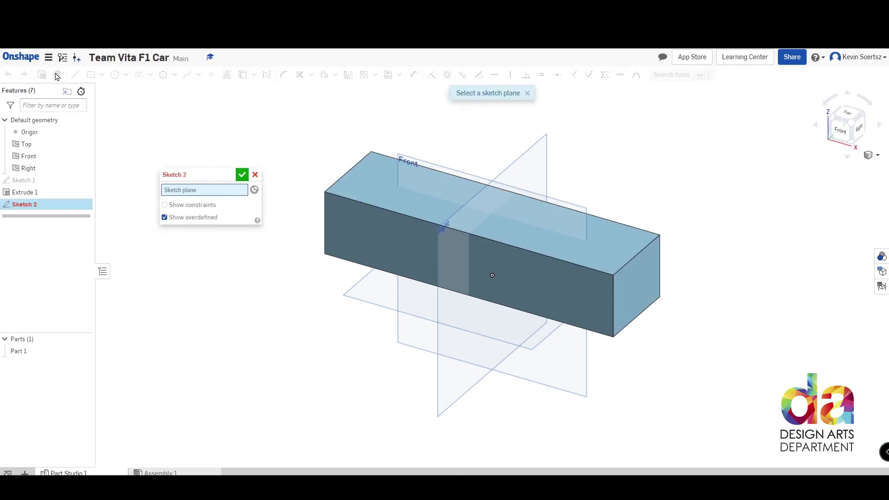
pyautogui.moveTo(180, 174); pyautogui.dragTo(207, 216)
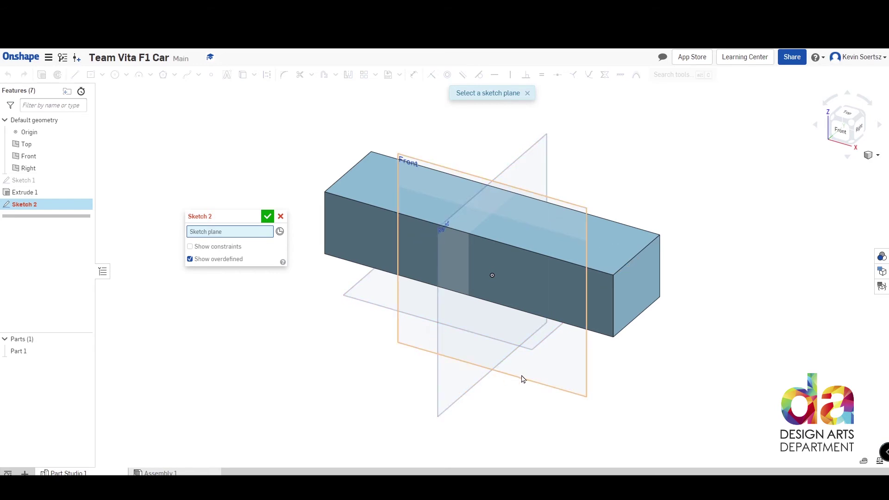
pyautogui.click(635, 285)
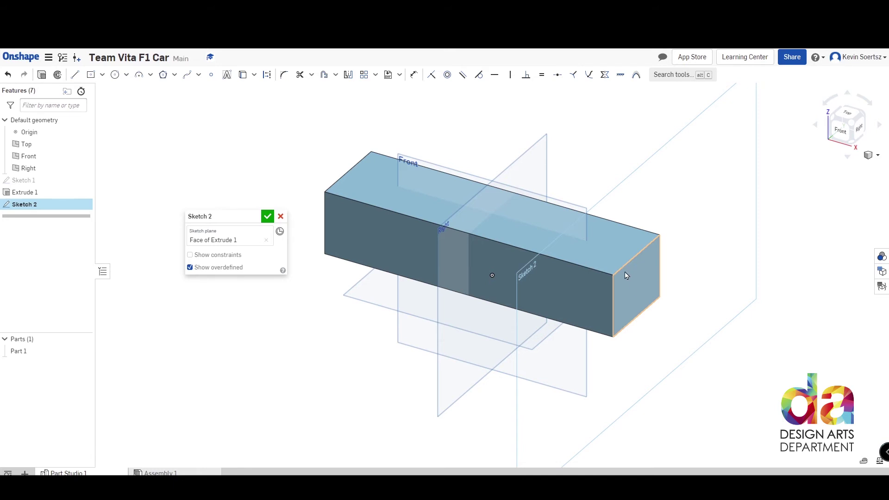
pyautogui.click(860, 131)
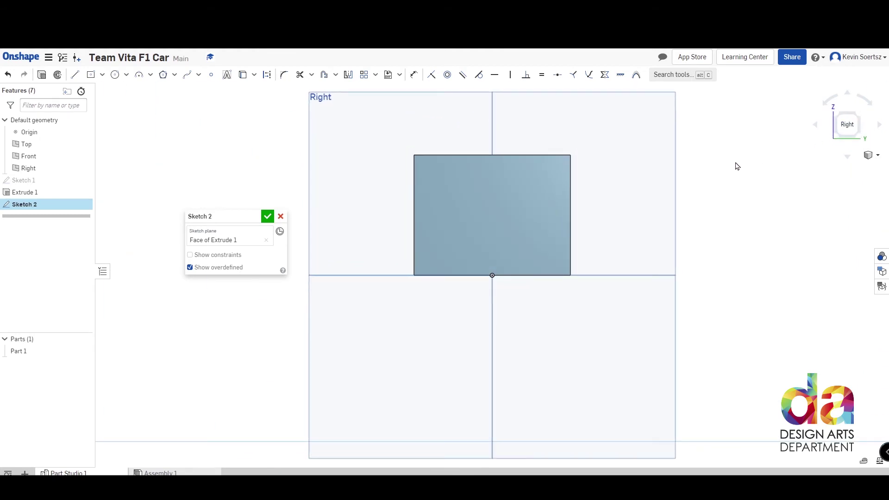
pyautogui.scroll(3, 532, 176)
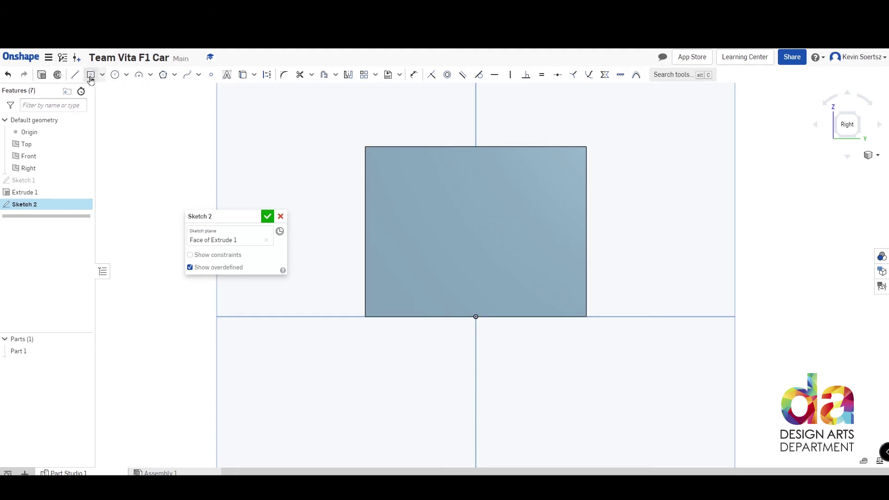
pyautogui.click(75, 75)
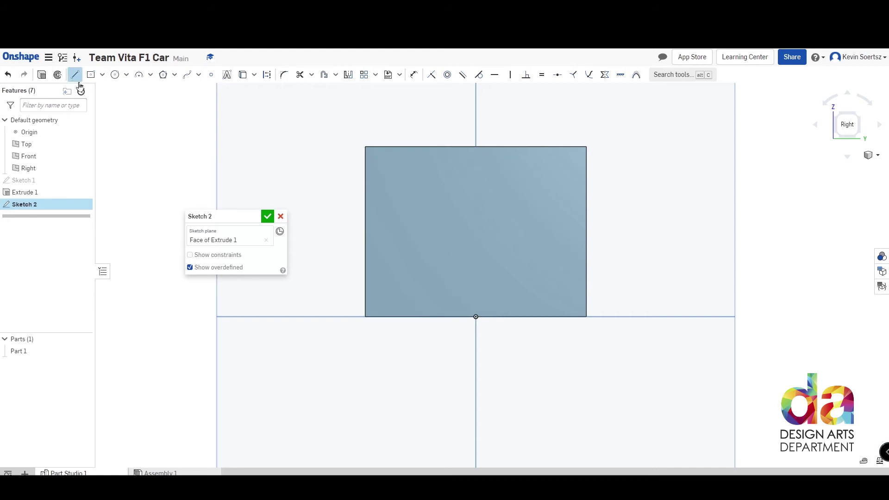
pyautogui.click(475, 147)
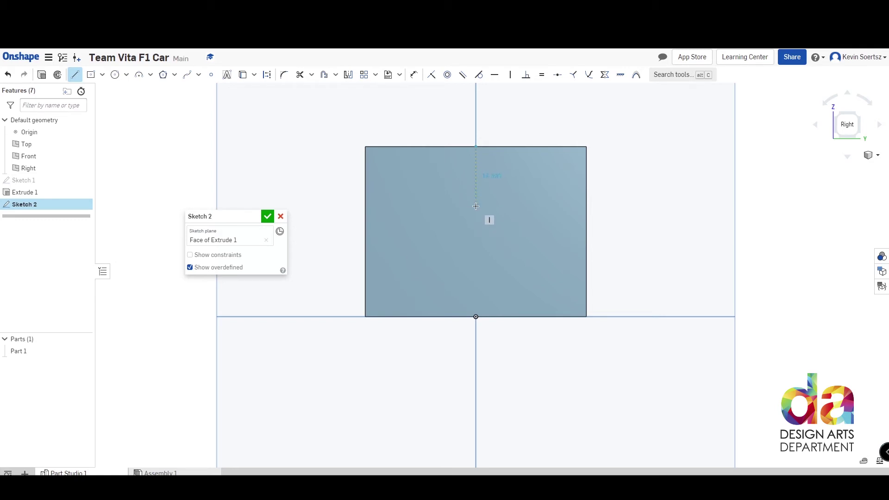
pyautogui.click(475, 206)
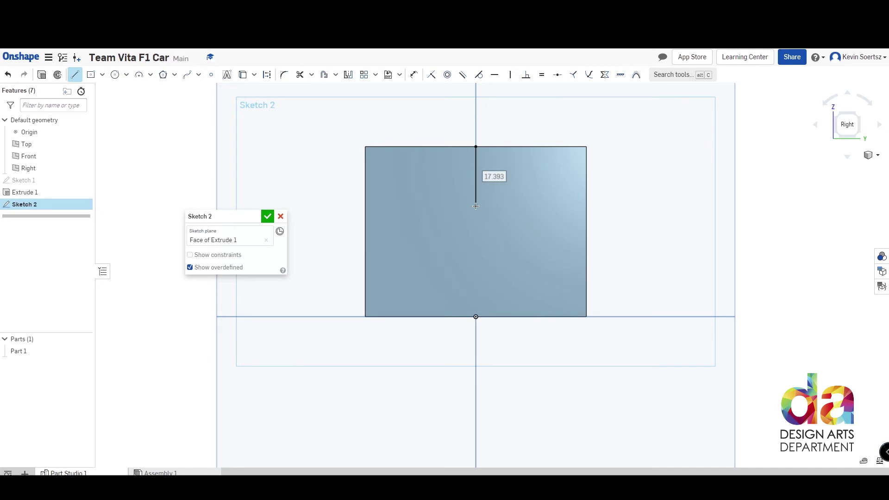
pyautogui.write('21mm')
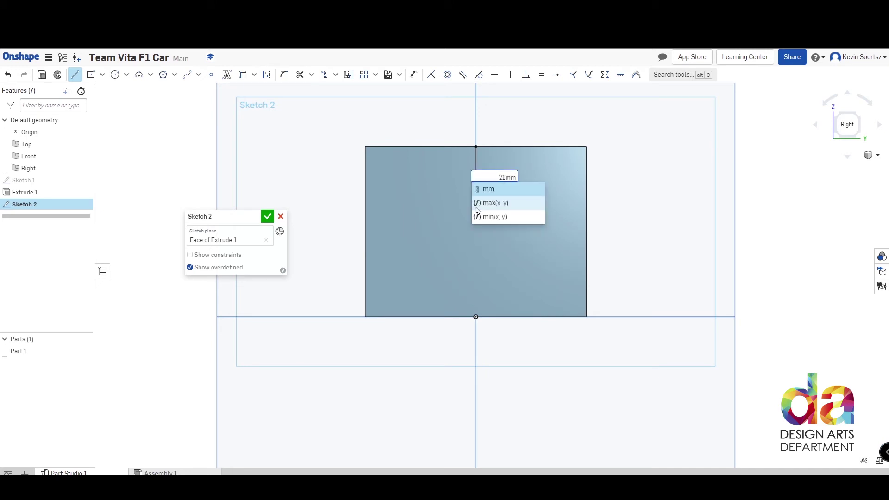
pyautogui.press('Return')
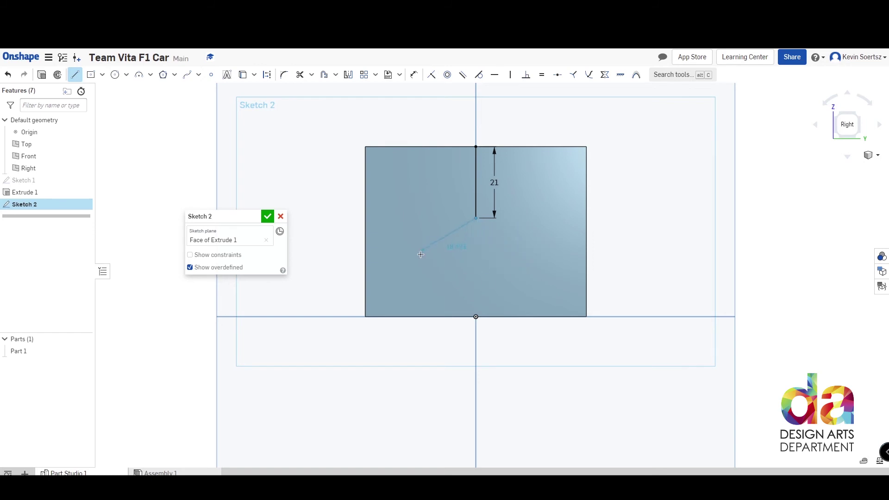
pyautogui.press('Escape')
pyautogui.click(477, 203)
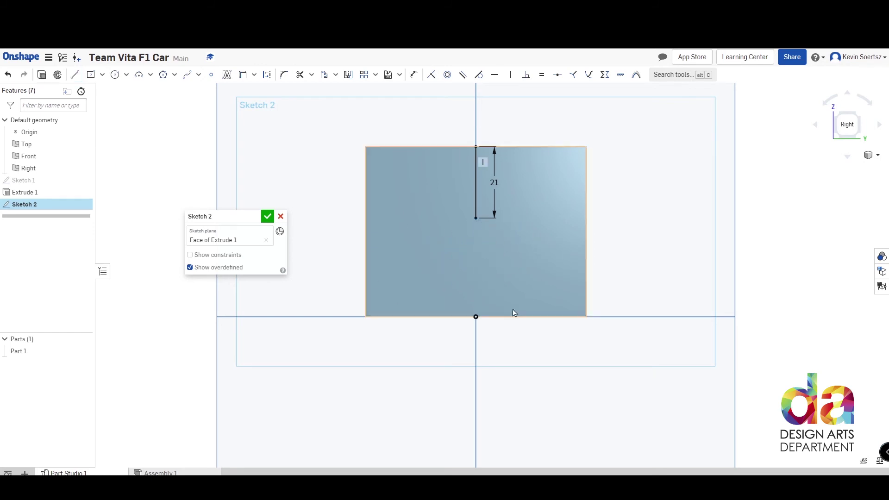
pyautogui.click(632, 295)
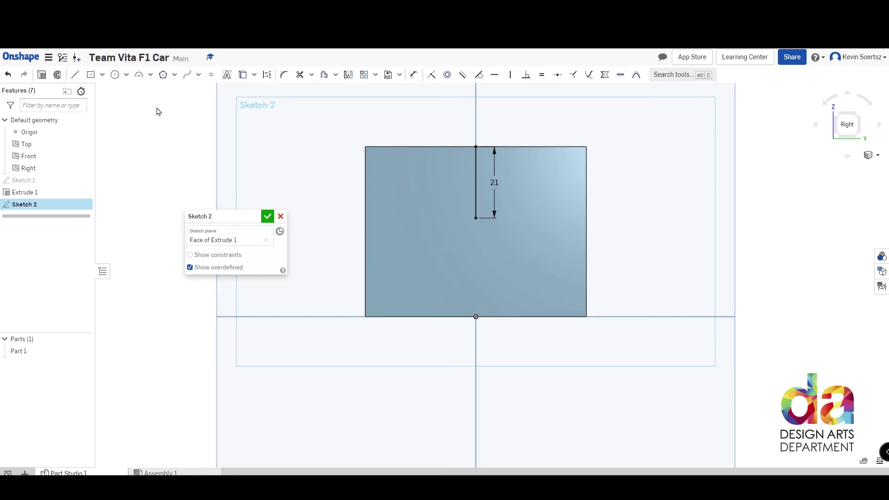
# Draw an 18 mm diameter circle centred on the line's lower endpoint and finish the sketch.
pyautogui.click(115, 75)
pyautogui.click(475, 218)
pyautogui.click(514, 200)
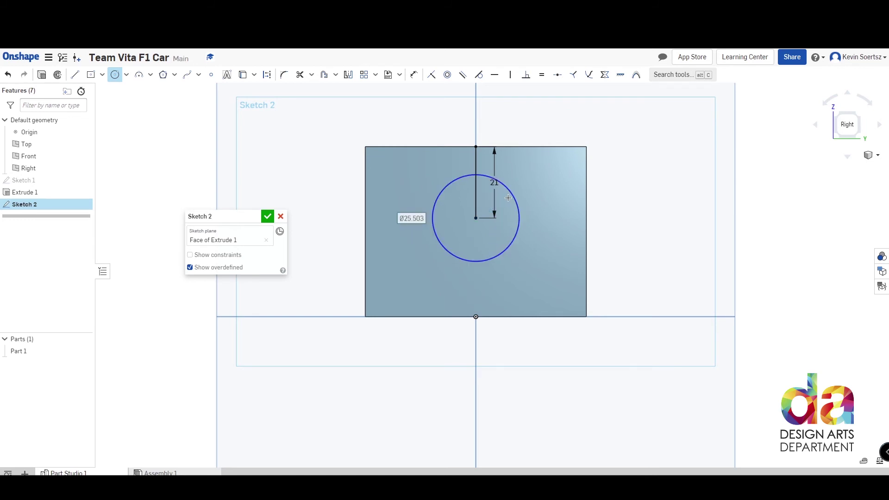
pyautogui.write('18mm')
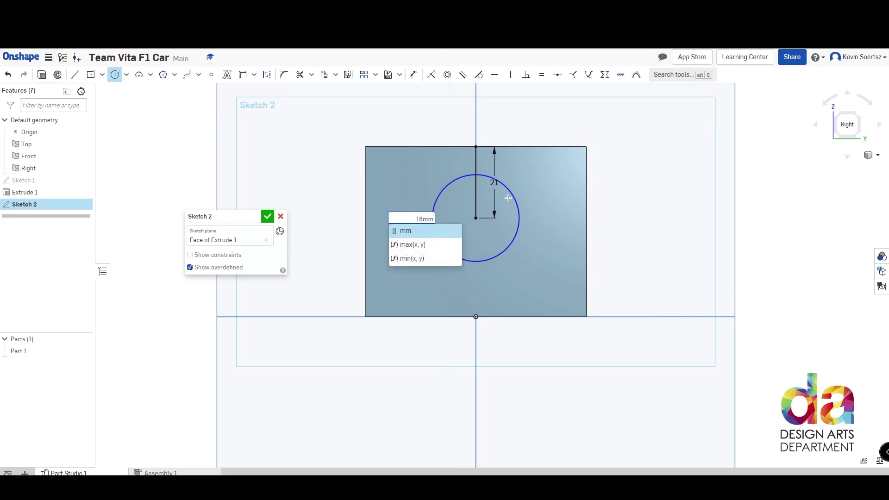
pyautogui.press('Return')
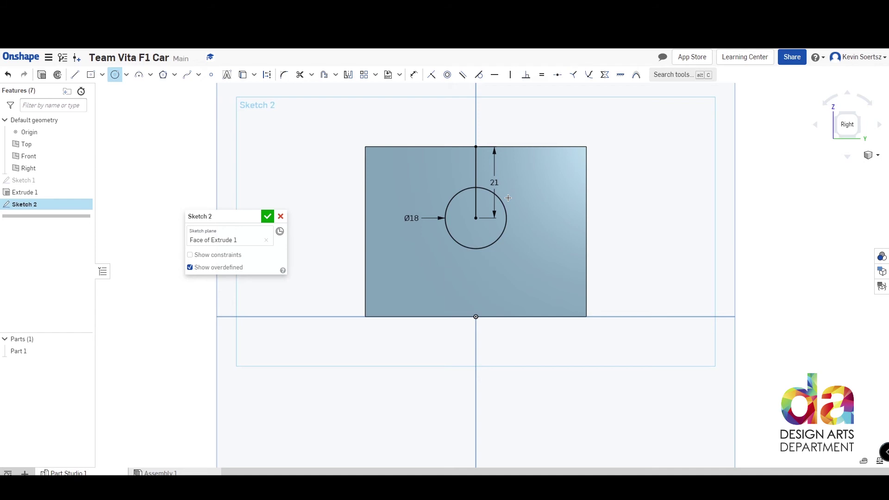
pyautogui.click(267, 217)
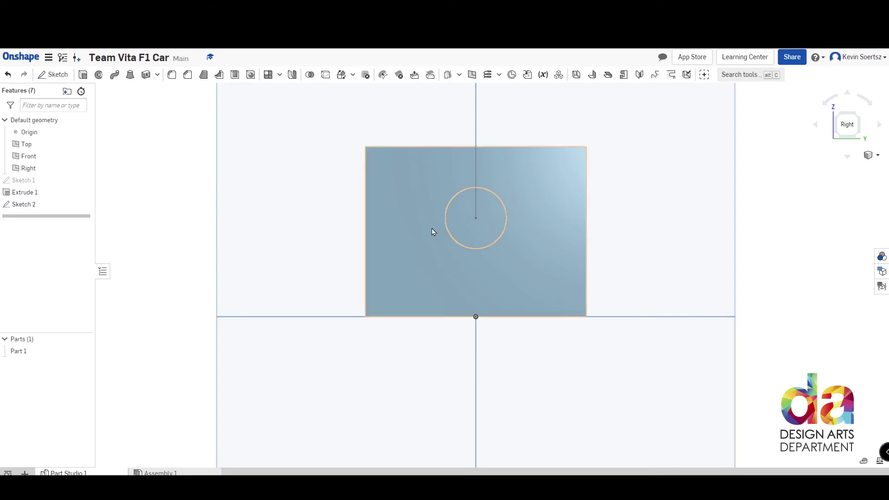
# Cut the circle into the block as a hole using a Remove extrude with a blind depth of 52 mm.
pyautogui.click(838, 120)
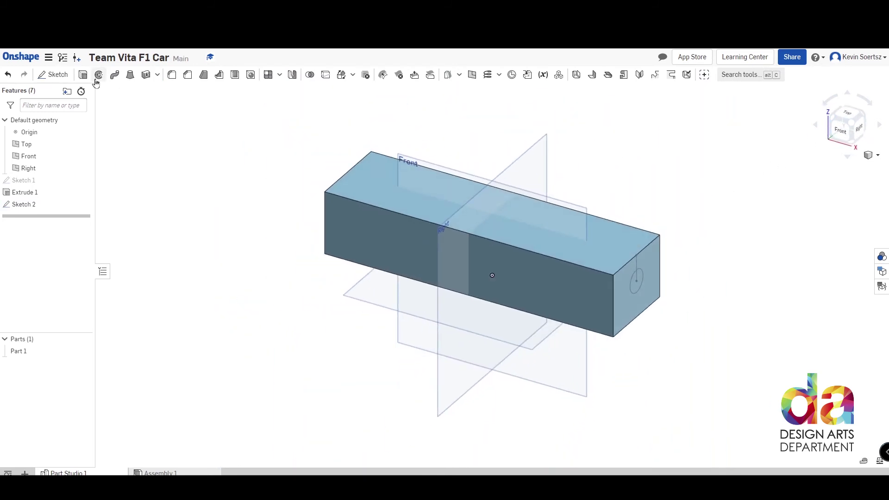
pyautogui.click(83, 75)
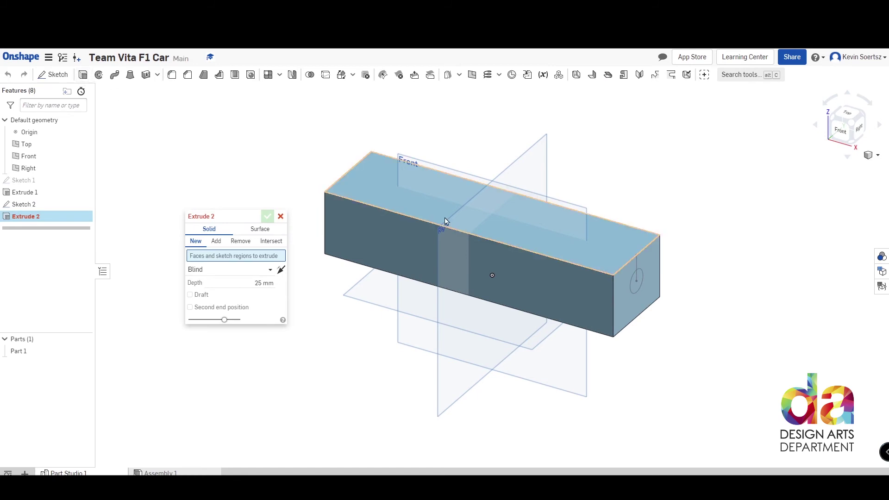
pyautogui.click(641, 287)
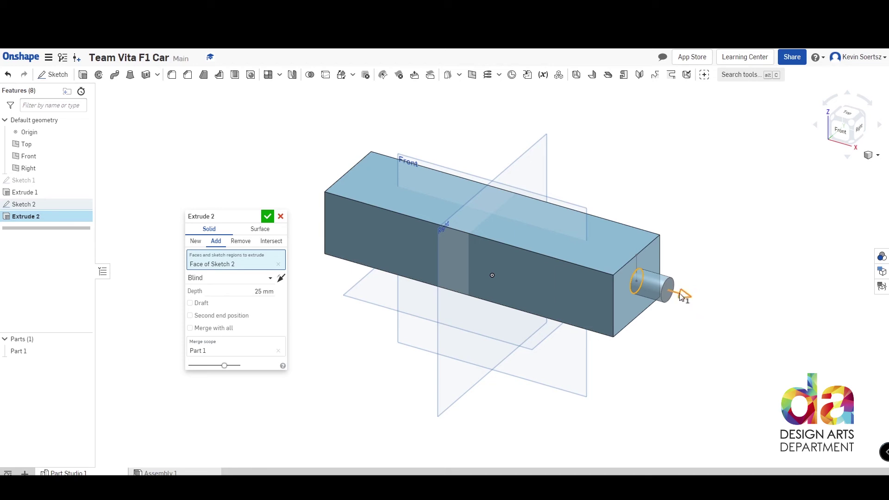
pyautogui.moveTo(688, 299); pyautogui.dragTo(591, 279)
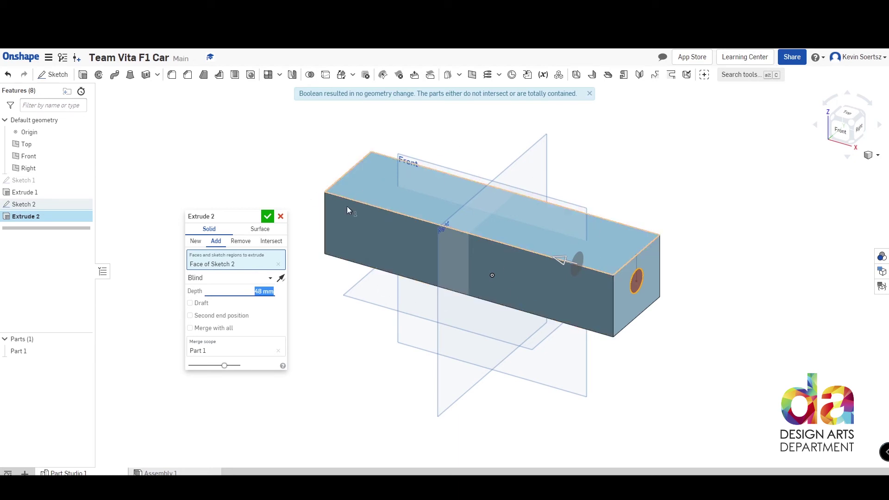
pyautogui.moveTo(237, 216); pyautogui.dragTo(239, 140)
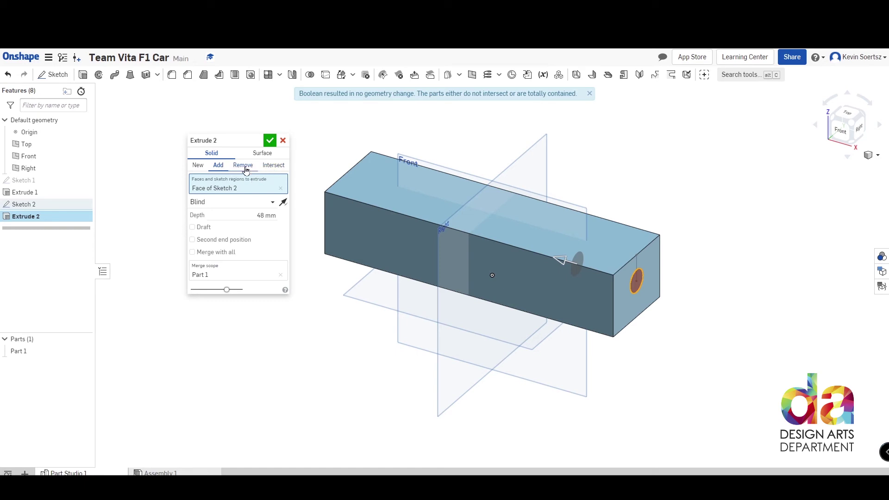
pyautogui.click(246, 168)
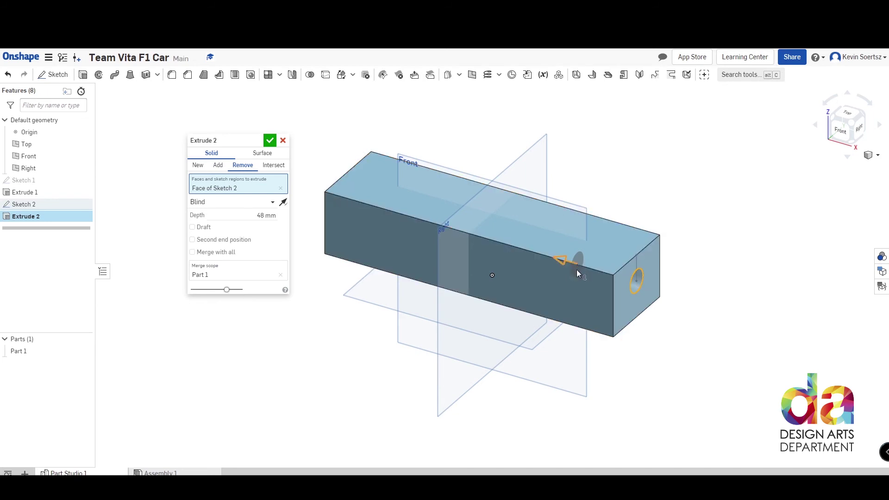
pyautogui.click(268, 215)
pyautogui.write('52mm')
pyautogui.click(270, 141)
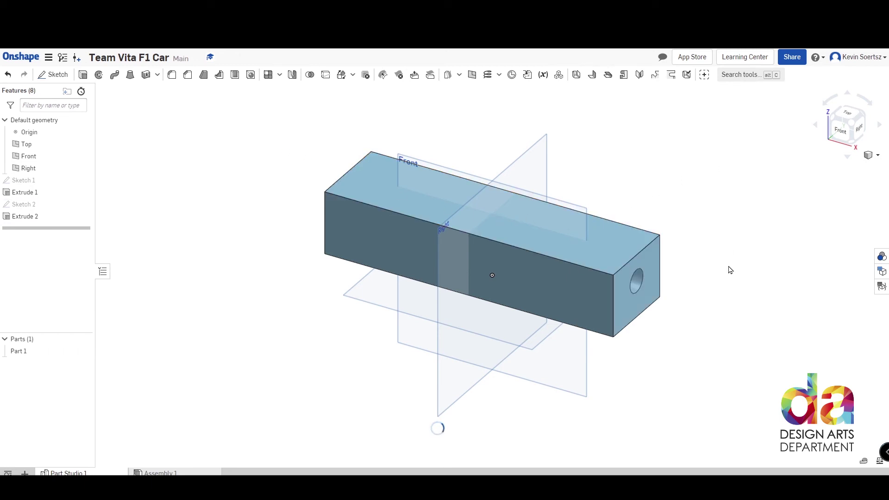
# Start a sketch on the block's right end face and draw a centre-point rectangle about 7.1 × 12.6 mm at the bottom edge's midpoint.
pyautogui.moveTo(751, 274); pyautogui.dragTo(717, 264, button='right')
pyautogui.press('p')
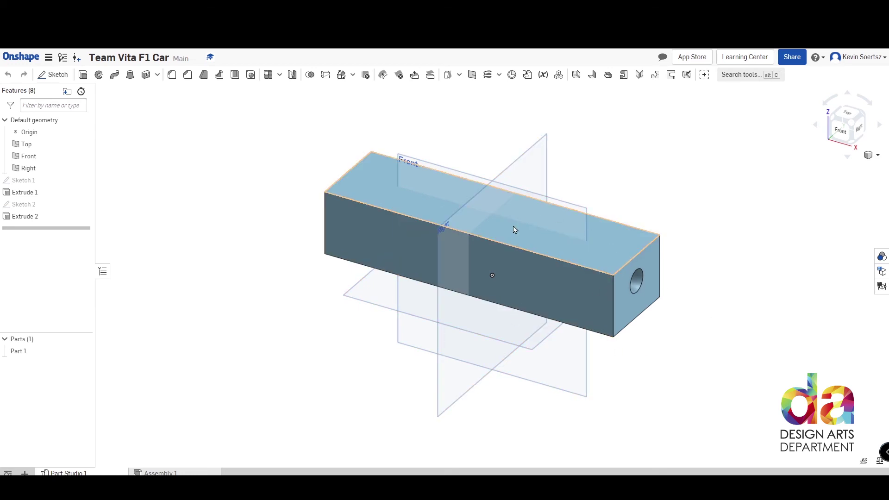
pyautogui.click(55, 75)
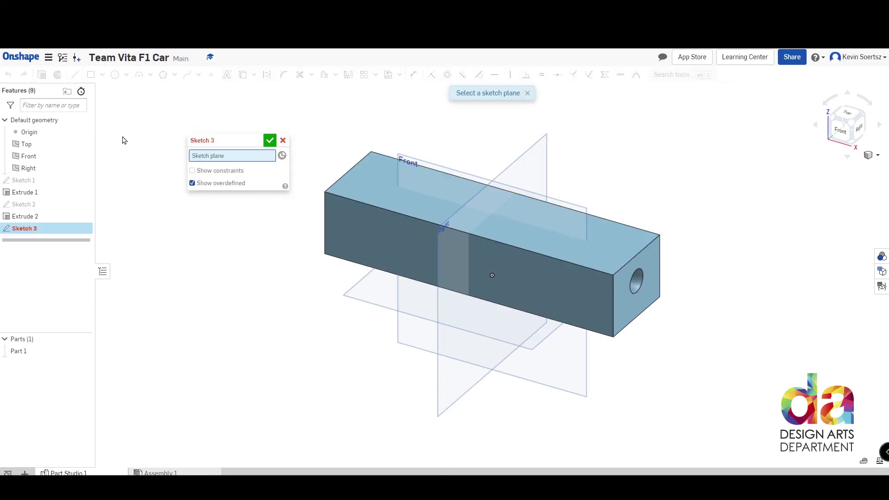
pyautogui.click(625, 313)
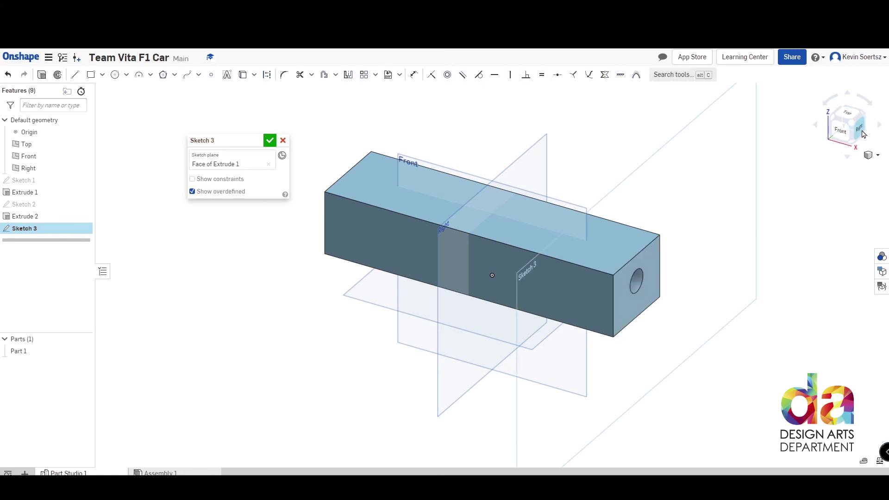
pyautogui.click(861, 134)
pyautogui.scroll(2, 572, 218)
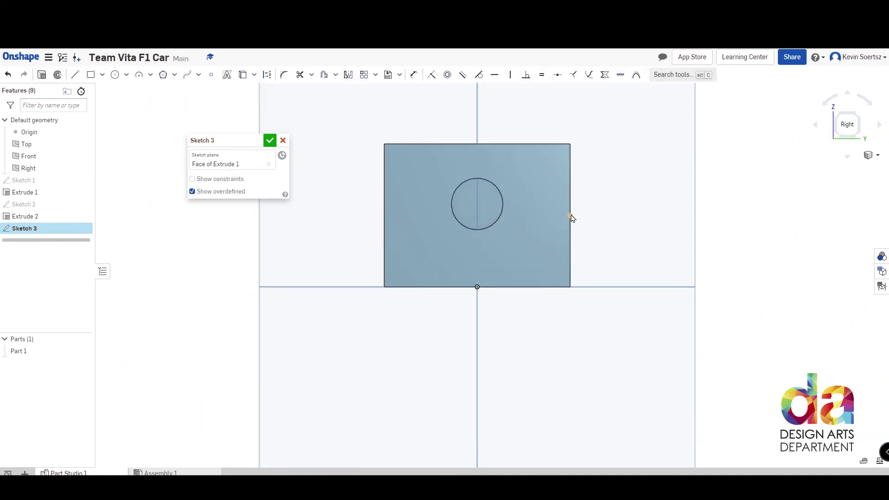
pyautogui.scroll(1, 503, 243)
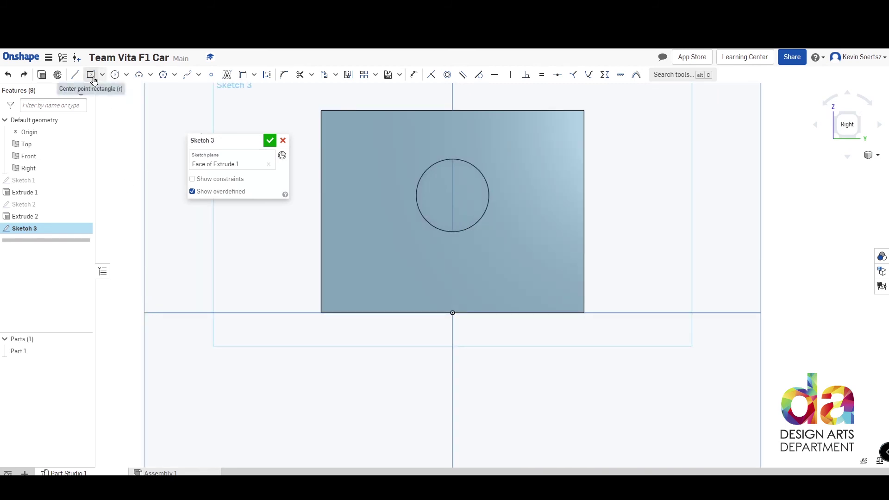
pyautogui.click(92, 76)
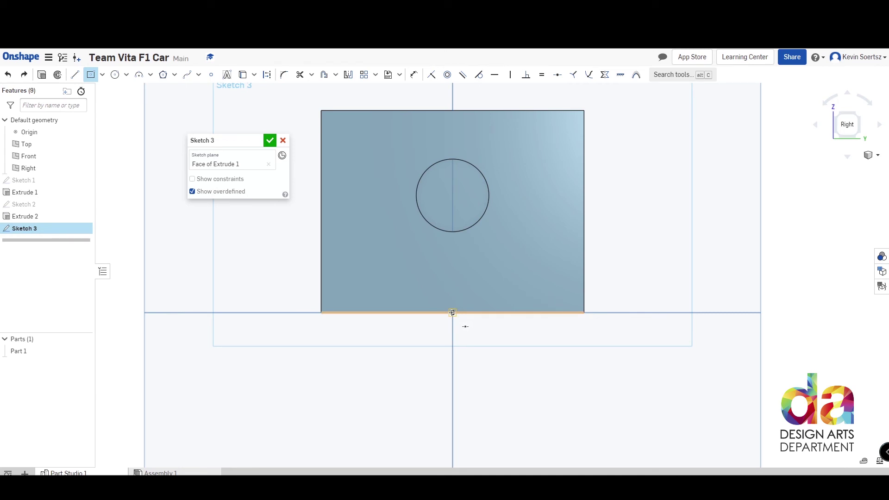
pyautogui.click(453, 312)
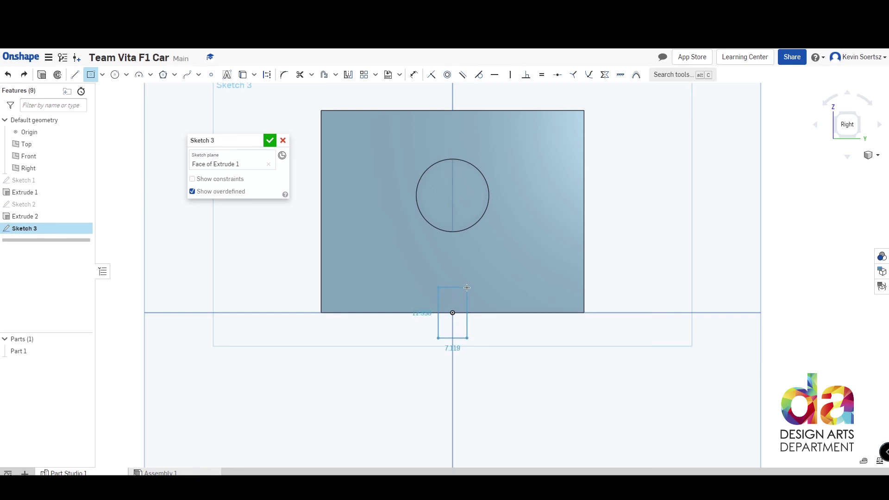
pyautogui.click(467, 287)
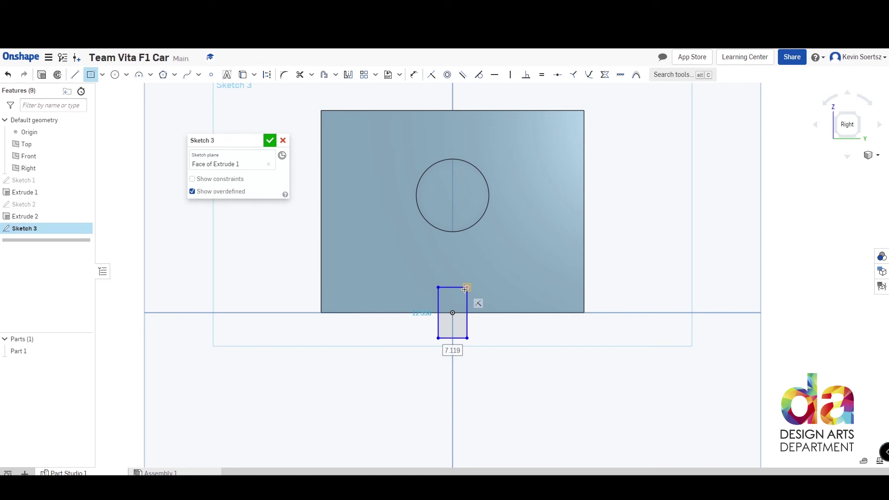
# Set the rectangle's width to 6 mm and its height to 12 mm, and finish the sketch.
pyautogui.write('6mm')
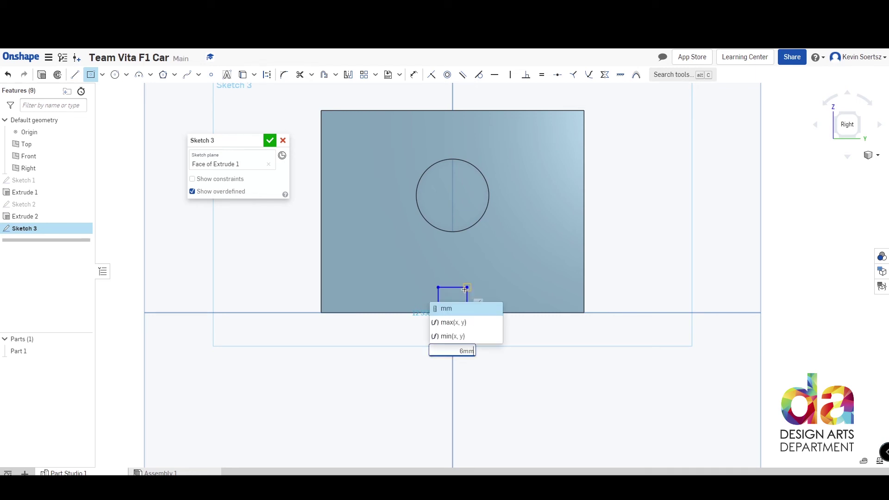
pyautogui.press('Return')
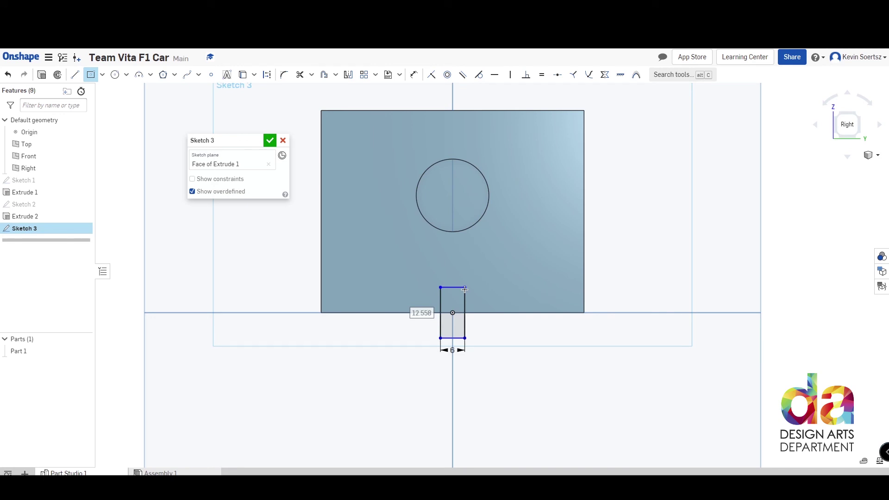
pyautogui.click(464, 289)
pyautogui.write('1mm')
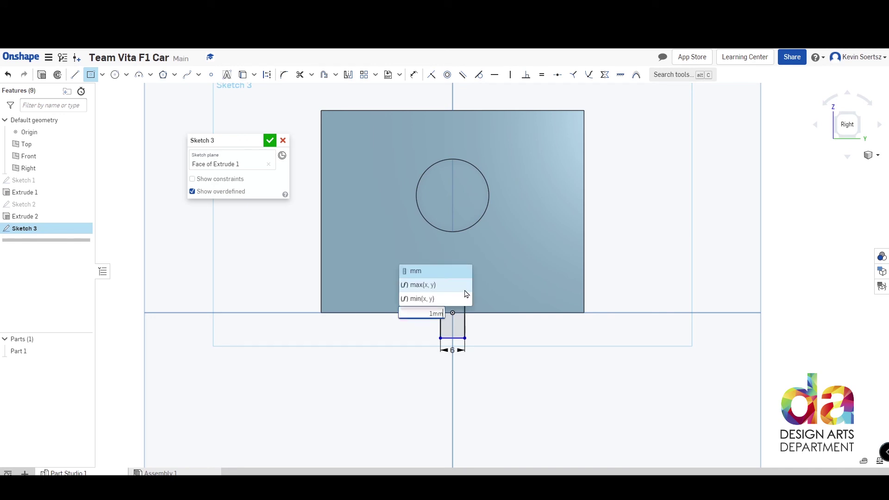
pyautogui.press('BackSpace')
pyautogui.press('BackSpace')
pyautogui.press('BackSpace')
pyautogui.write('12mm')
pyautogui.press('Return')
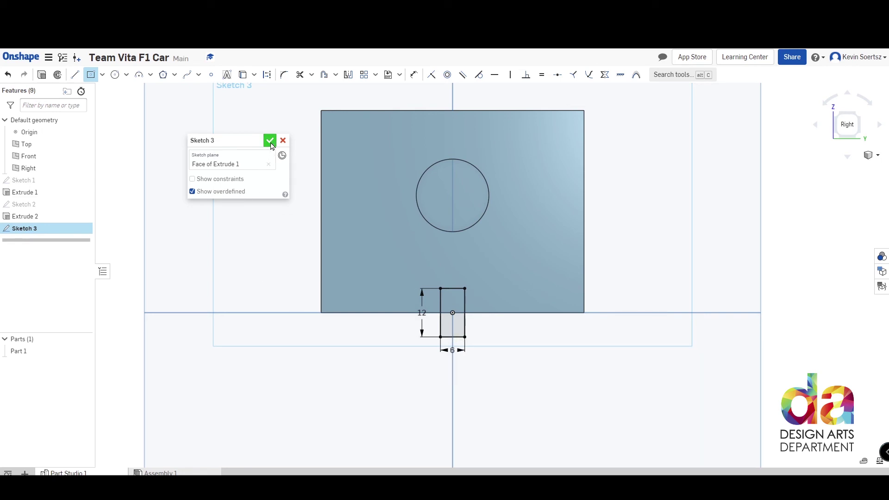
pyautogui.click(270, 141)
# Start a solid extrude using both the upper and lower regions of the small rectangle on the end face.
pyautogui.click(835, 114)
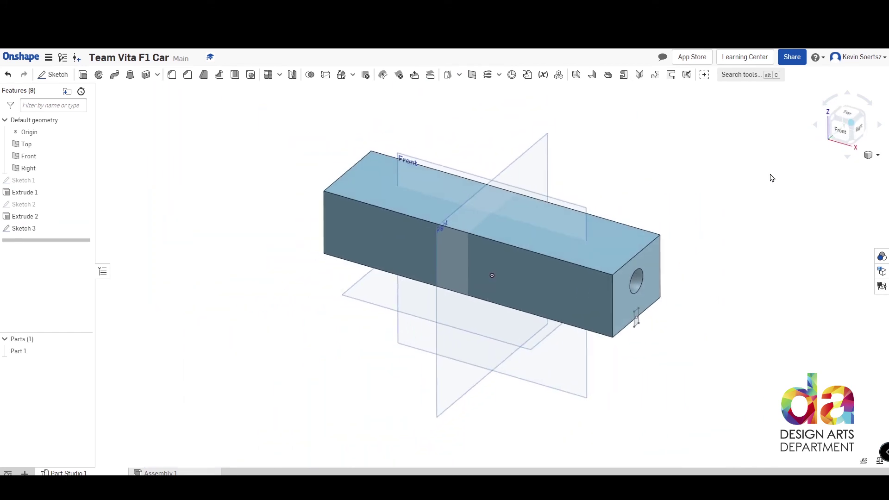
pyautogui.scroll(5, 654, 321)
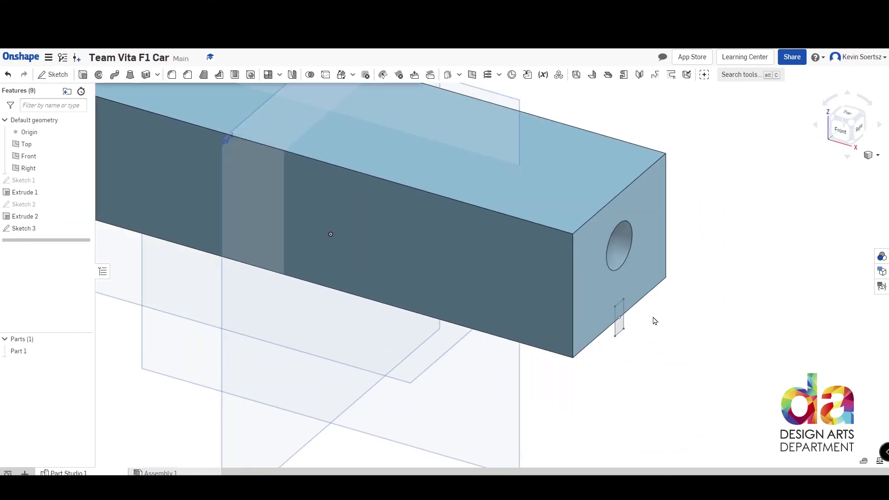
pyautogui.scroll(1, 654, 320)
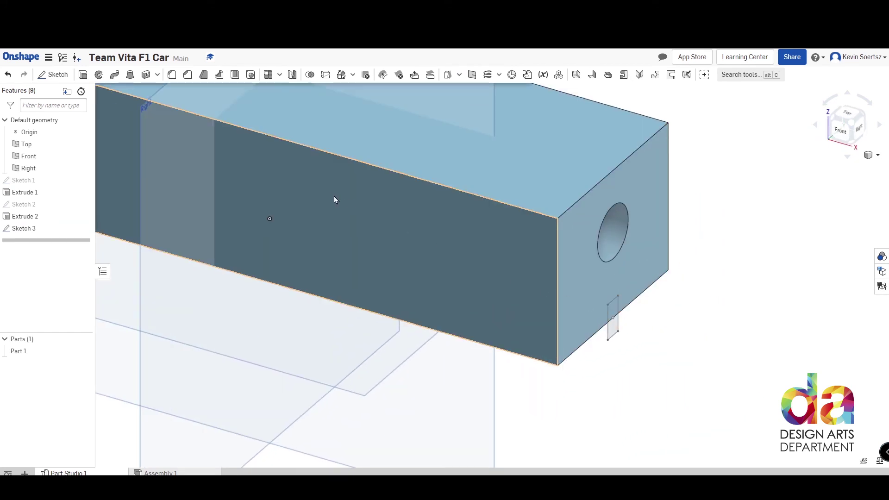
pyautogui.click(83, 75)
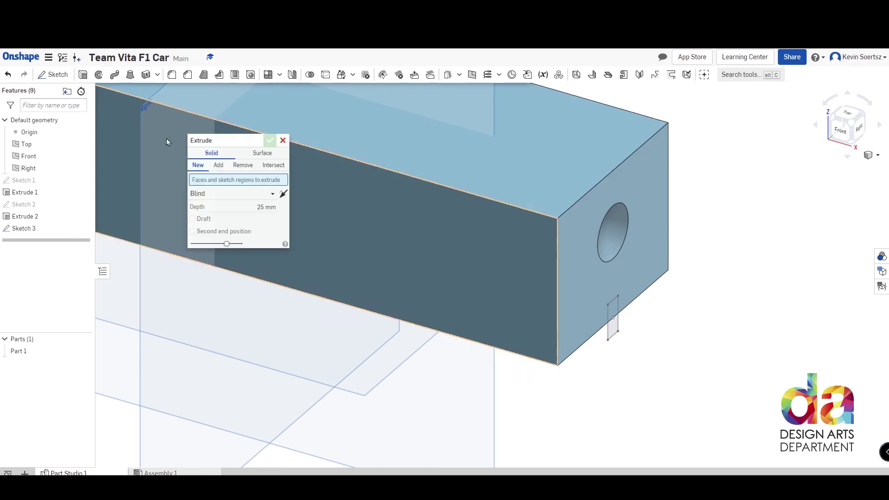
pyautogui.click(614, 331)
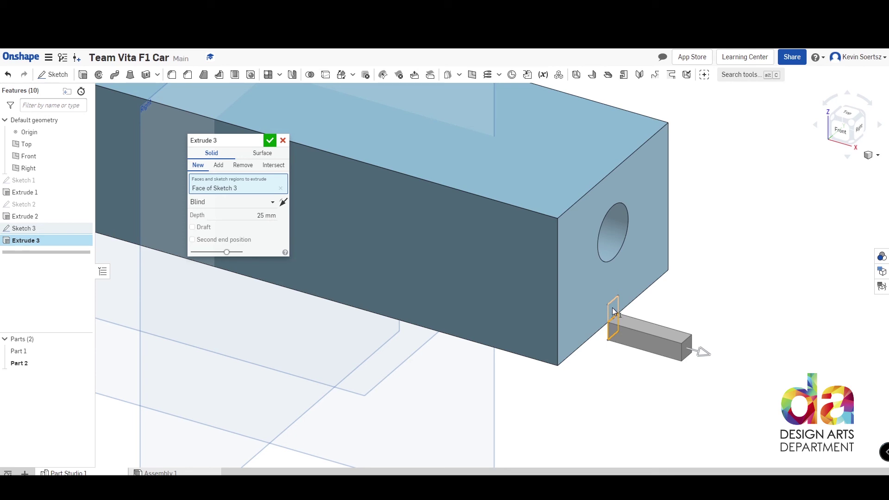
pyautogui.click(613, 311)
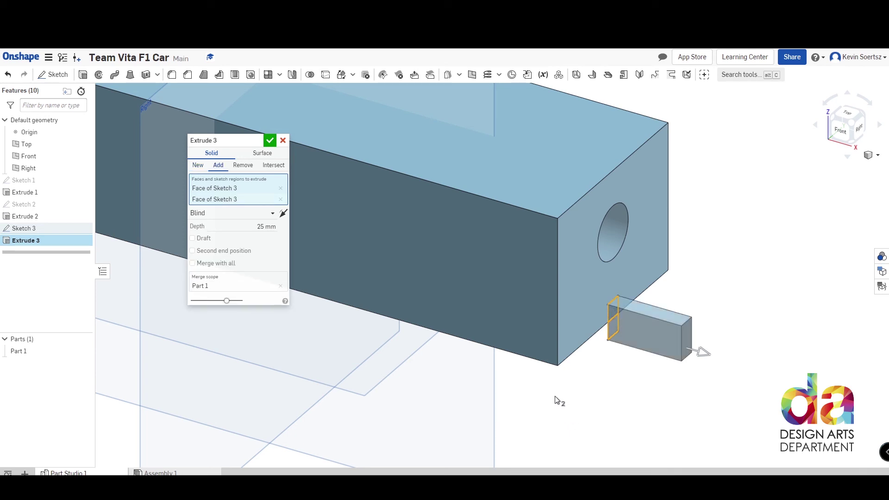
# Extend the extrude 304 mm back through the block's full length and apply it as a Remove cut to form the bottom slot.
pyautogui.moveTo(555, 400); pyautogui.dragTo(553, 397, button='right')
pyautogui.scroll(-3, 553, 396)
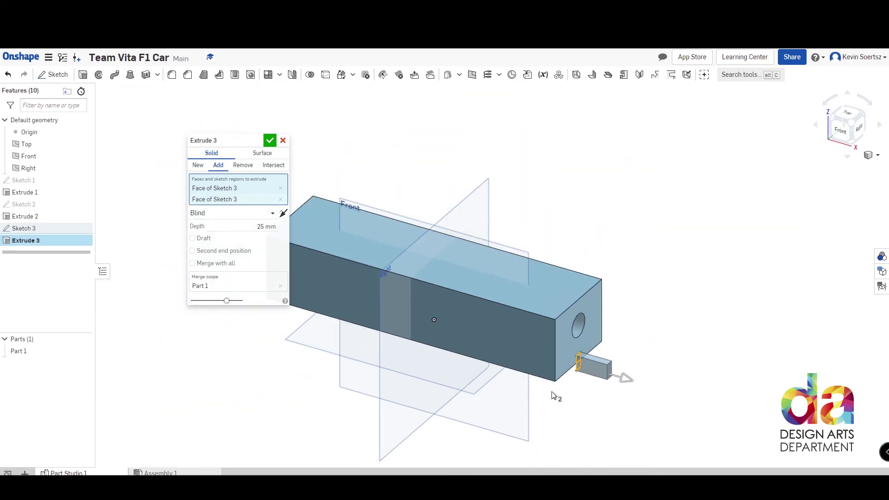
pyautogui.scroll(-2, 554, 397)
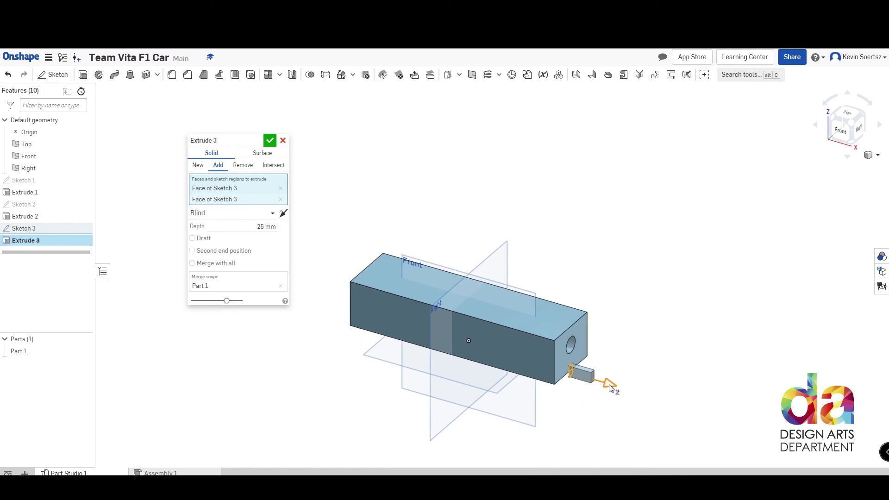
pyautogui.moveTo(609, 385); pyautogui.dragTo(326, 292)
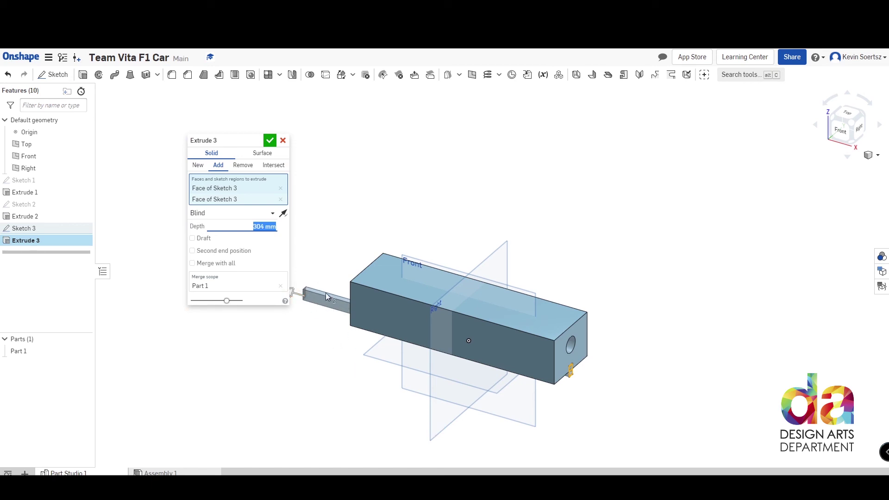
pyautogui.moveTo(225, 140); pyautogui.dragTo(177, 181)
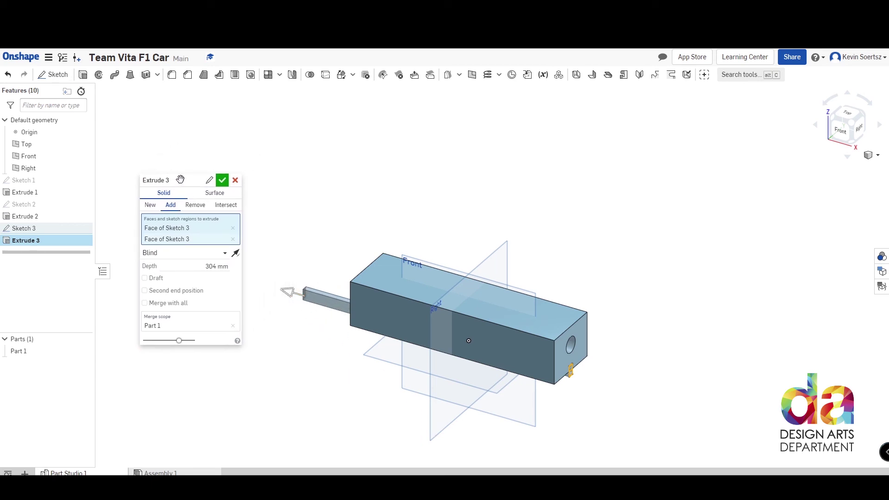
pyautogui.click(199, 208)
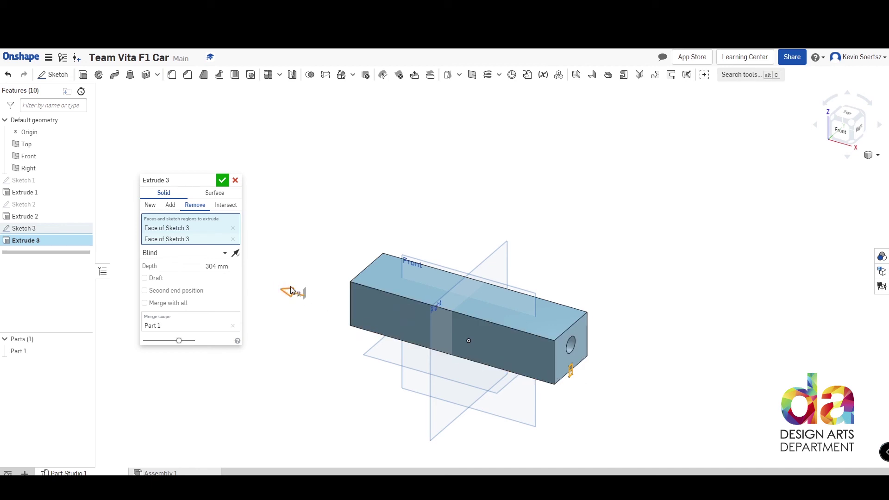
pyautogui.click(222, 182)
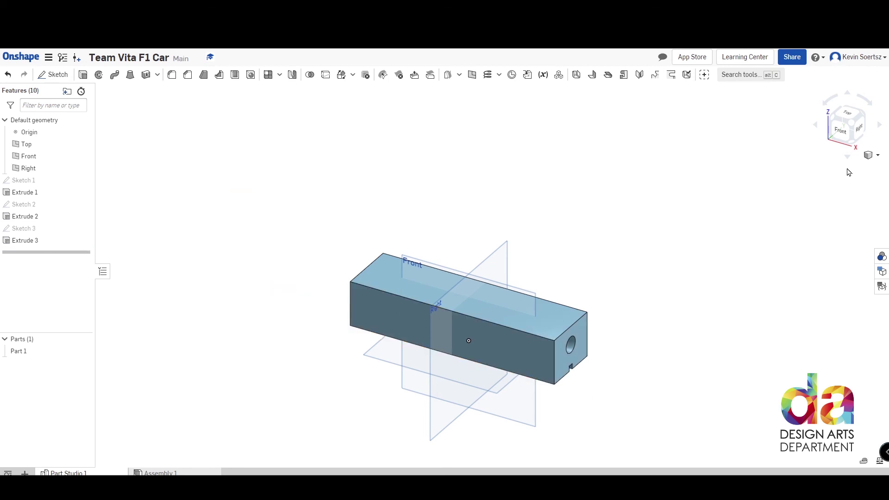
# Start a sketch on the block's front face and draw a corner rectangle about 202 × 50 mm from the top right corner to the bottom edge.
pyautogui.moveTo(704, 293); pyautogui.dragTo(223, 196, button='right')
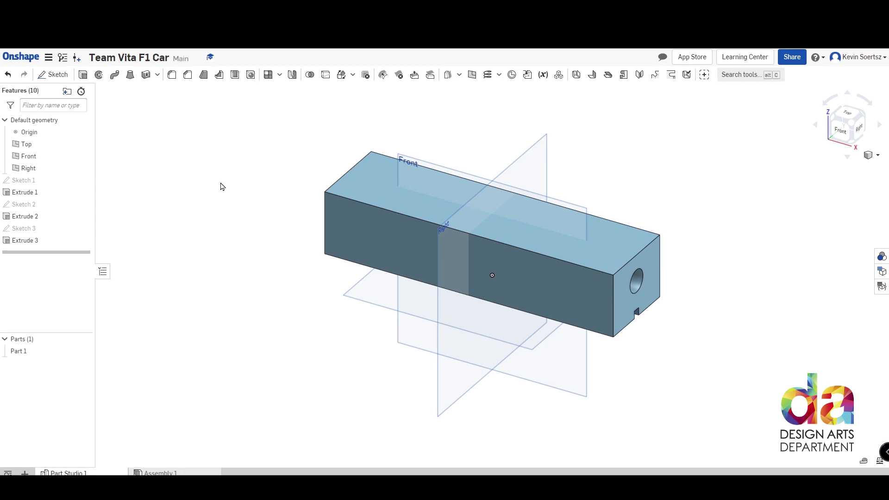
pyautogui.click(55, 75)
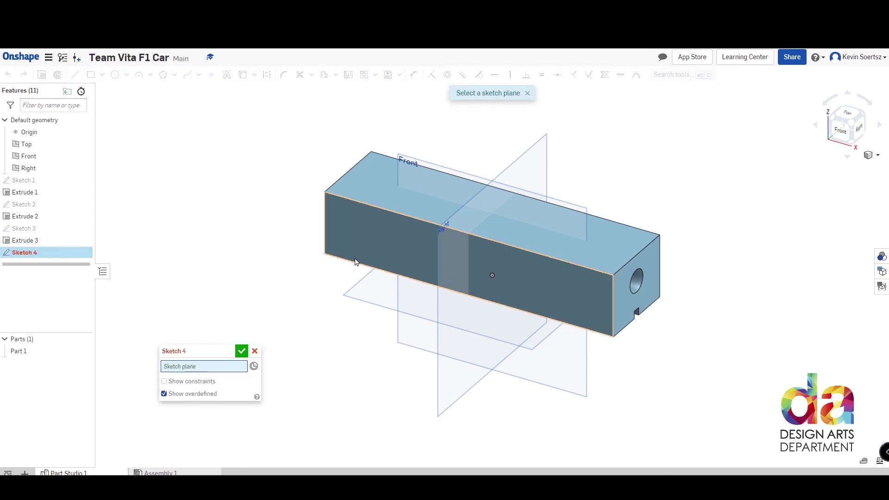
pyautogui.click(392, 235)
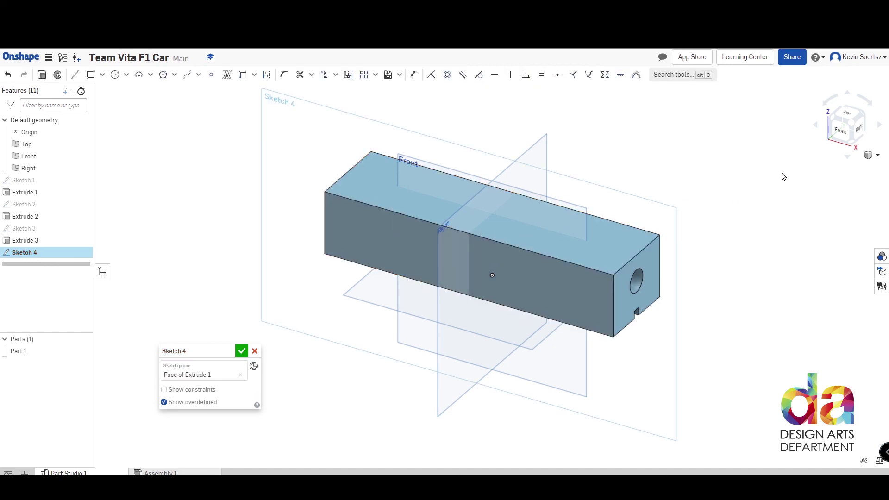
pyautogui.click(842, 134)
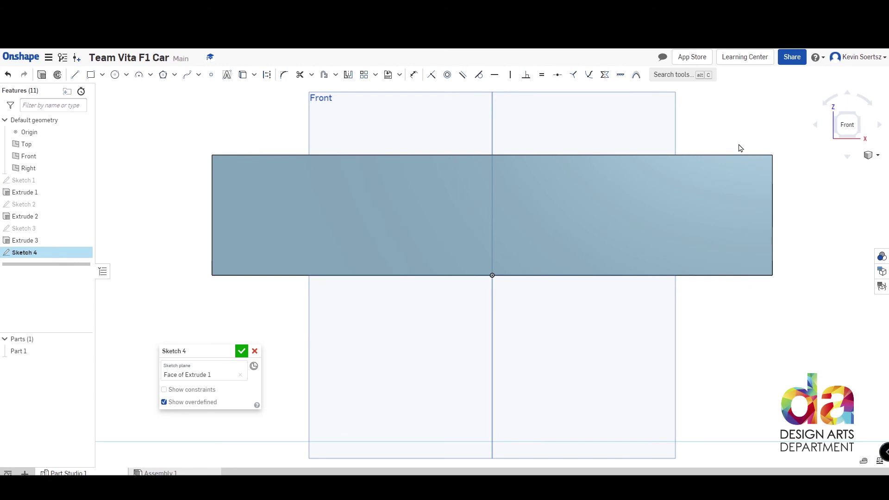
pyautogui.click(101, 75)
pyautogui.click(113, 90)
pyautogui.click(773, 155)
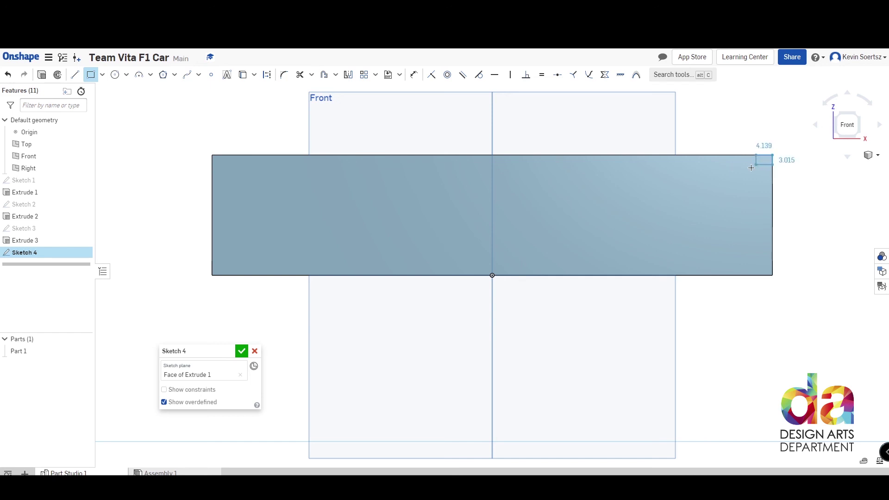
pyautogui.click(286, 276)
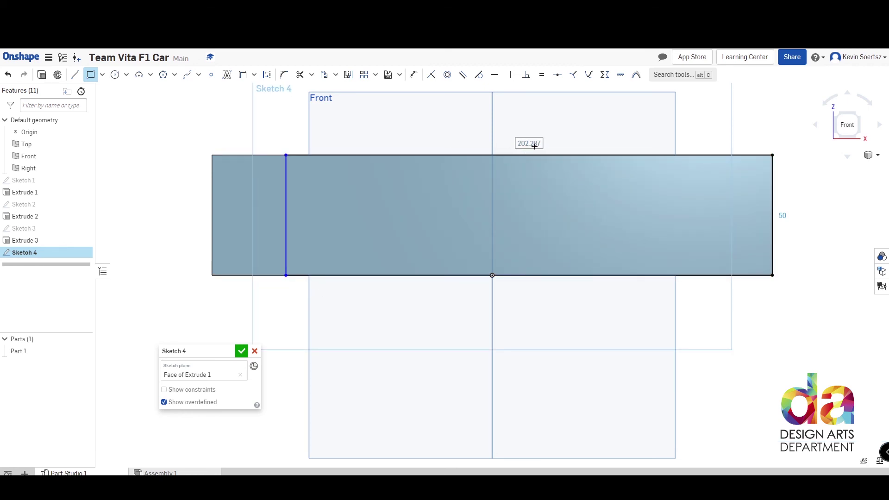
# Set the front-face rectangle's length to 210 mm and finish the sketch.
pyautogui.doubleClick(505, 142)
pyautogui.write('210mm')
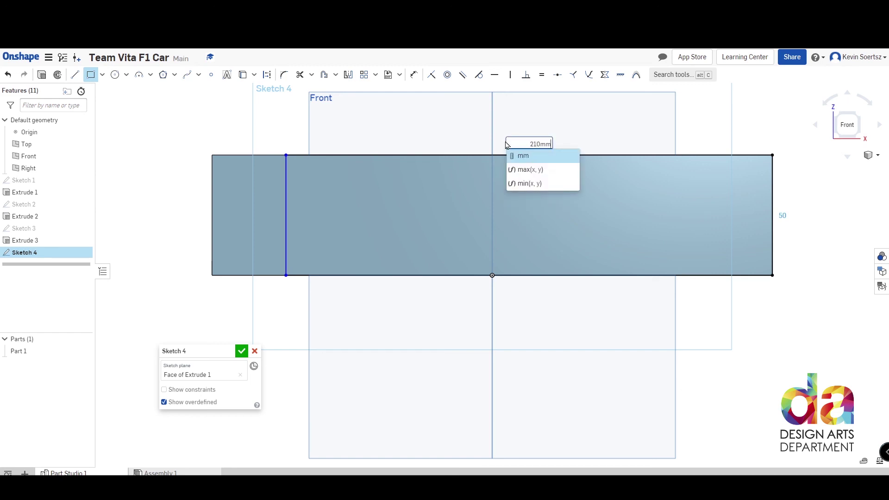
pyautogui.press('Return')
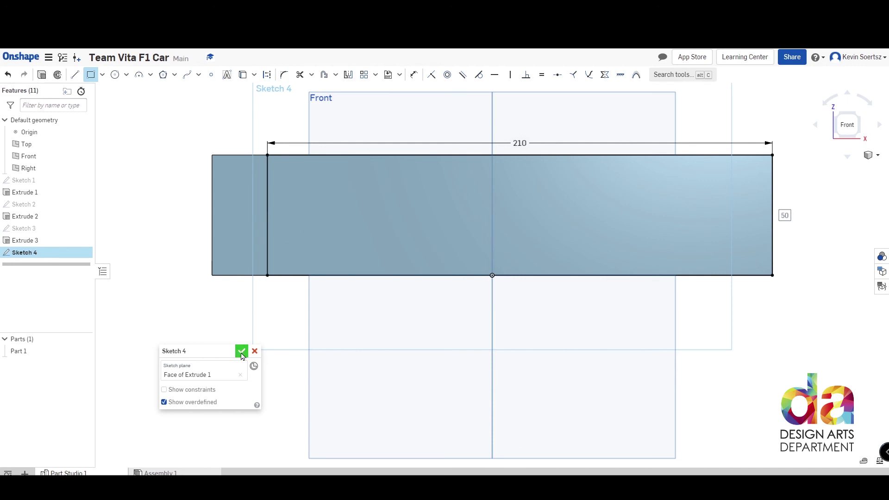
pyautogui.click(241, 351)
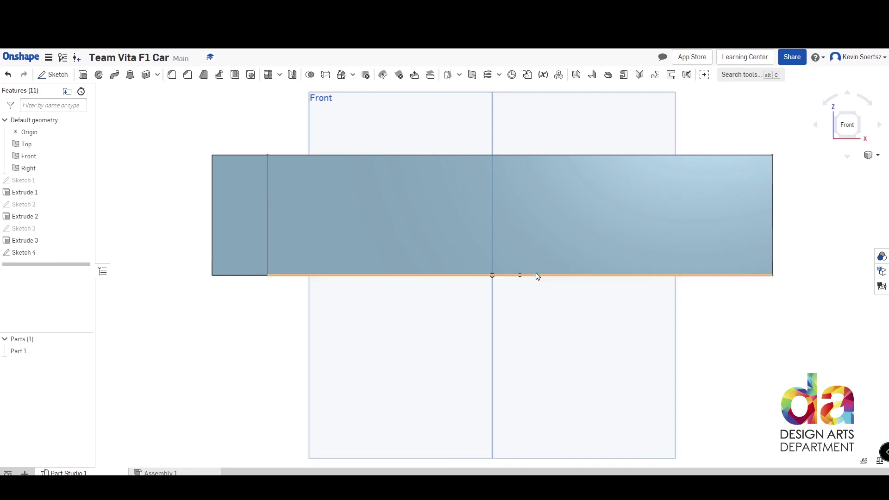
# Delete the front-face sketch containing the 210 mm rectangle.
pyautogui.click(859, 119)
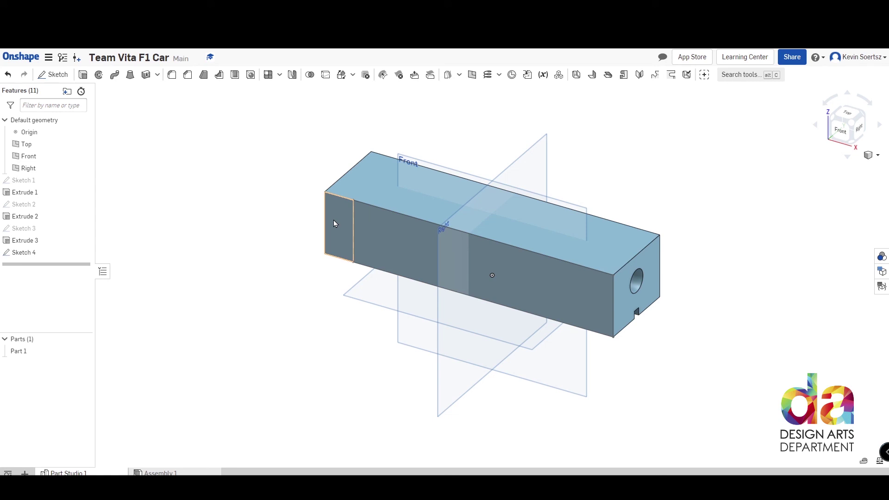
pyautogui.press('Delete')
pyautogui.scroll(-2, 735, 235)
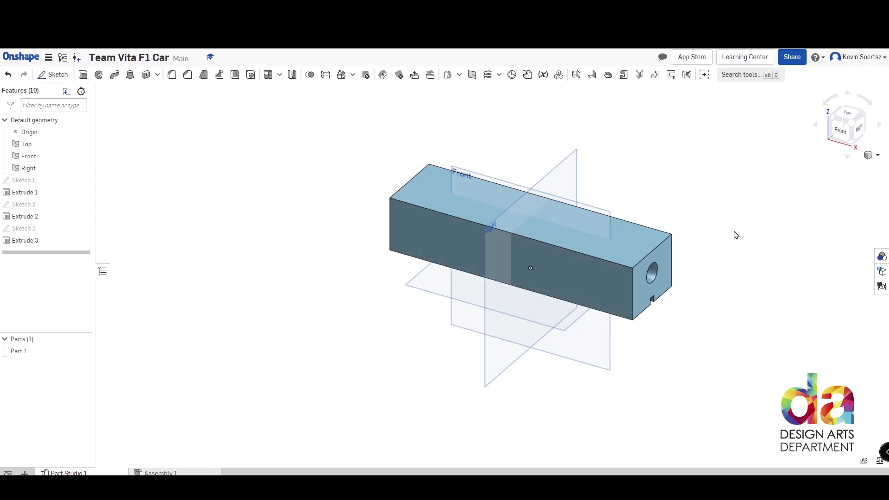